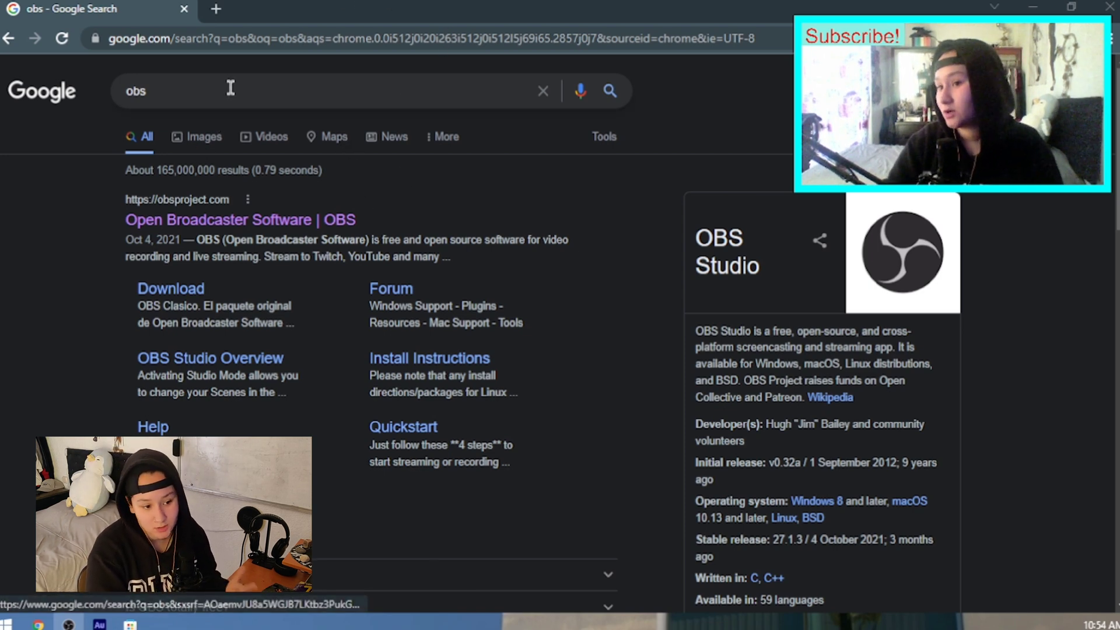
# Go to the official OBS site at obsproject.com and scroll to its Windows, macOS and Linux downloads.
pyautogui.click(315, 215)
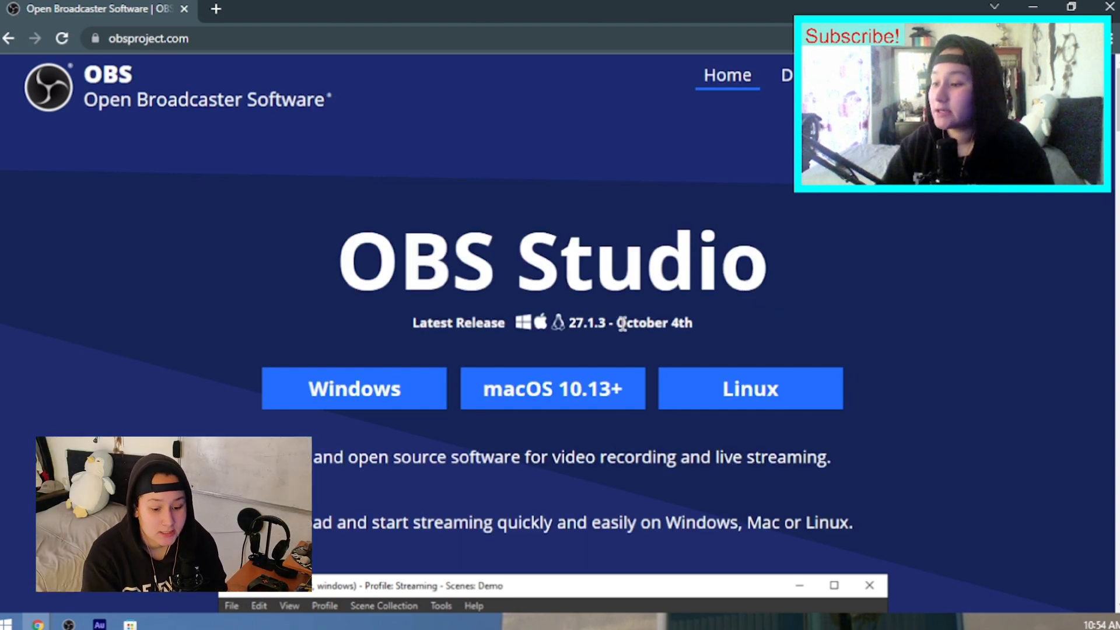
pyautogui.scroll(-1, 621, 322)
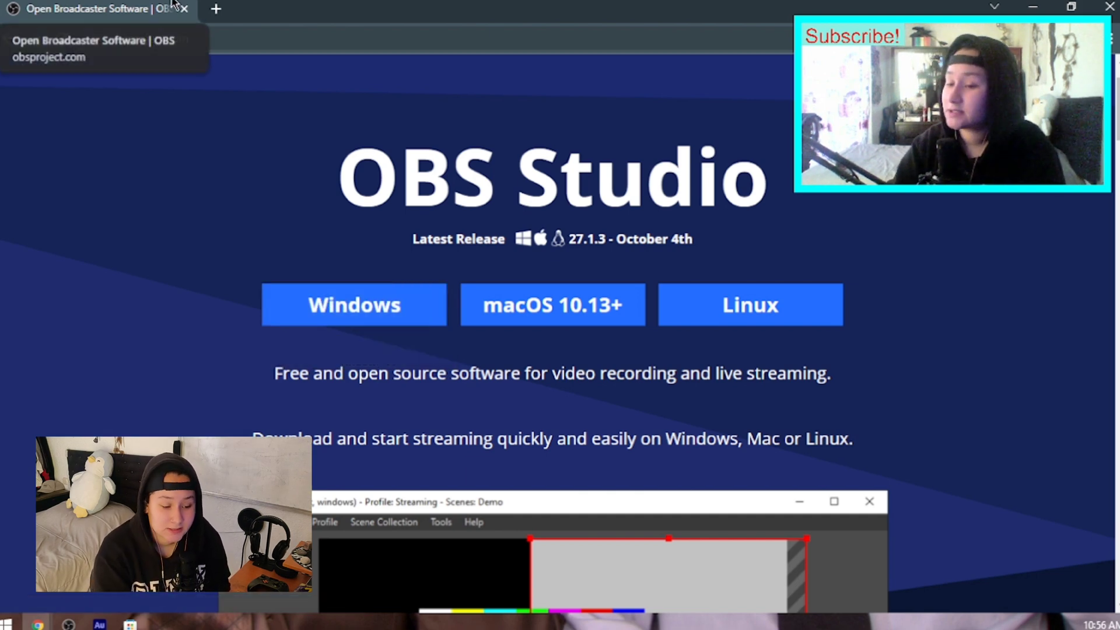
# Bring OBS Studio forward and search Microsoft Store for 'xbox companion' to find Xbox Console Companion.
pyautogui.click(78, 626)
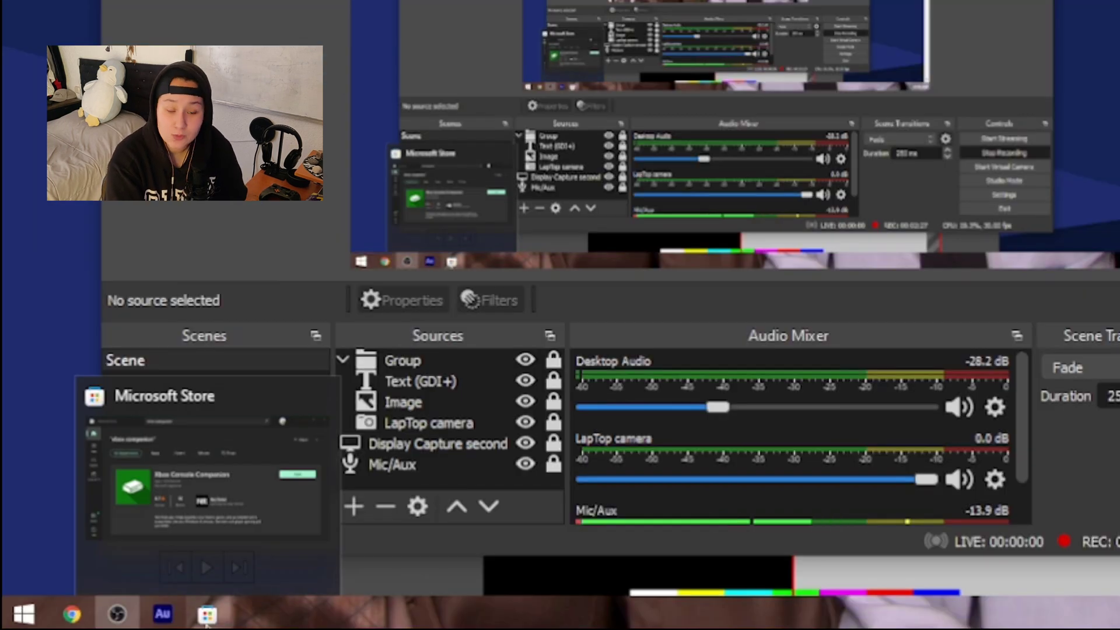
pyautogui.click(129, 624)
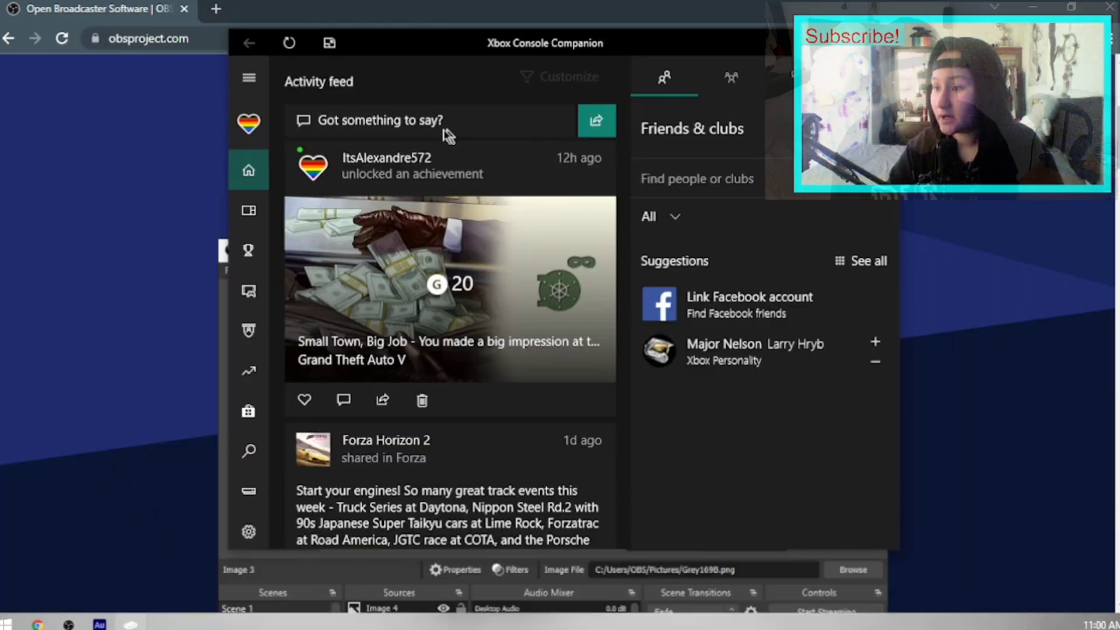
# Reposition the opened Xbox Console Companion window over the browser and OBS.
pyautogui.moveTo(445, 133); pyautogui.dragTo(299, 154)
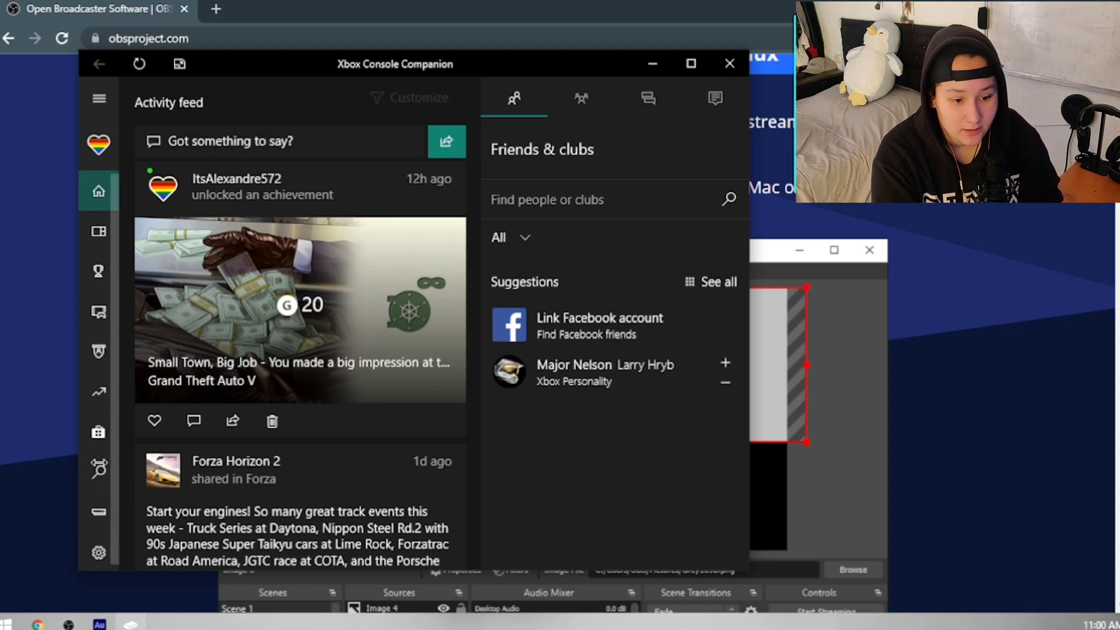
# Connect Xbox Console Companion to the XboxOne console, then switch back to OBS Studio.
pyautogui.click(98, 524)
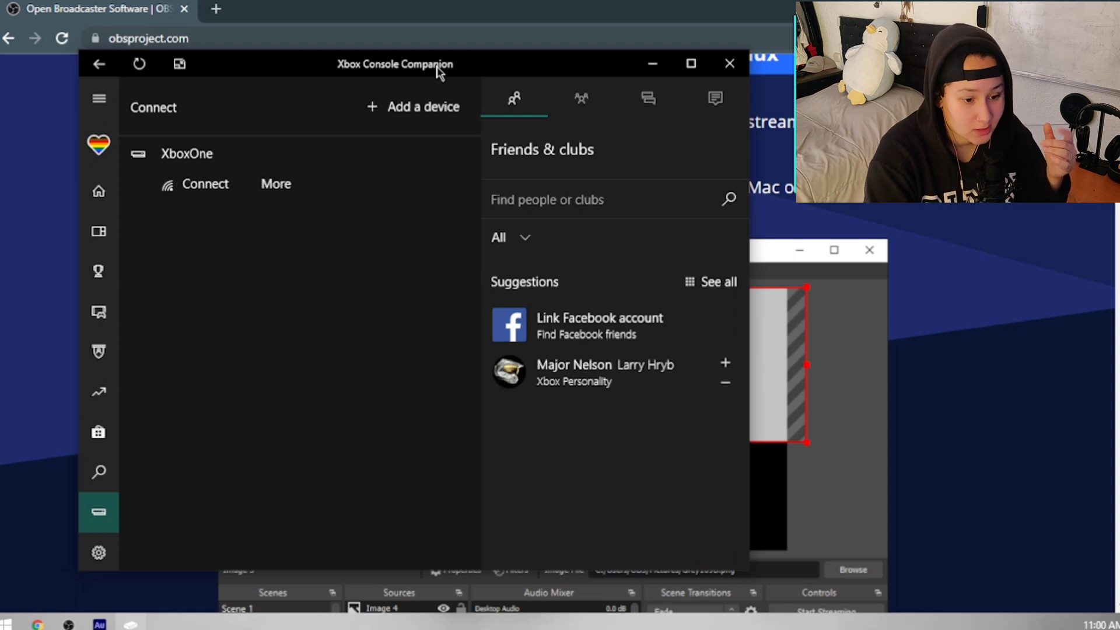
pyautogui.click(205, 186)
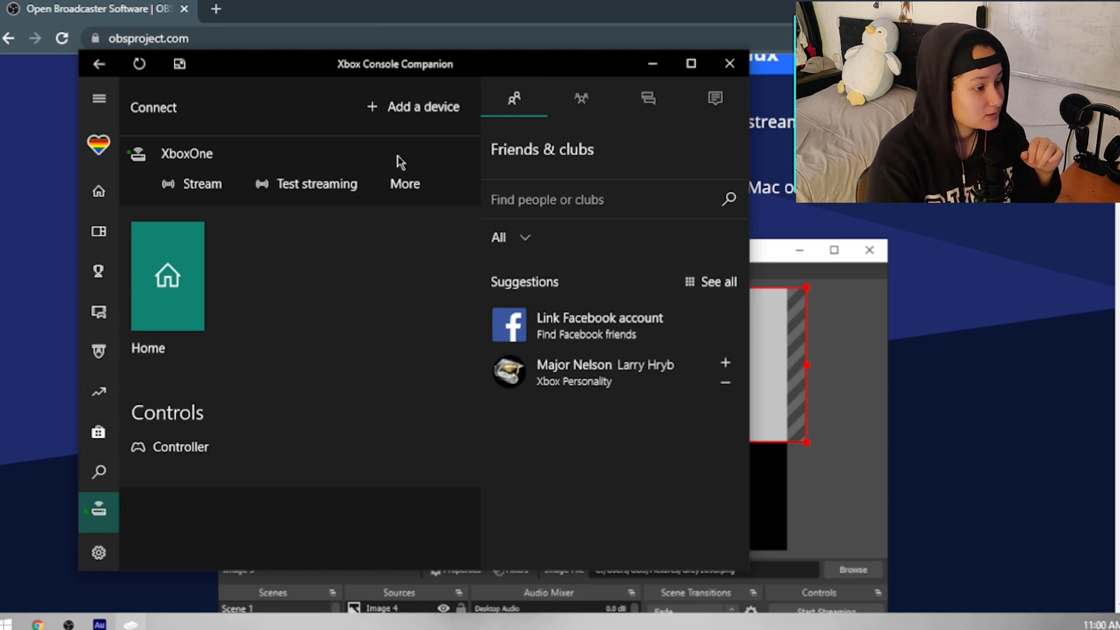
pyautogui.hotkey('alt', 'Tab')
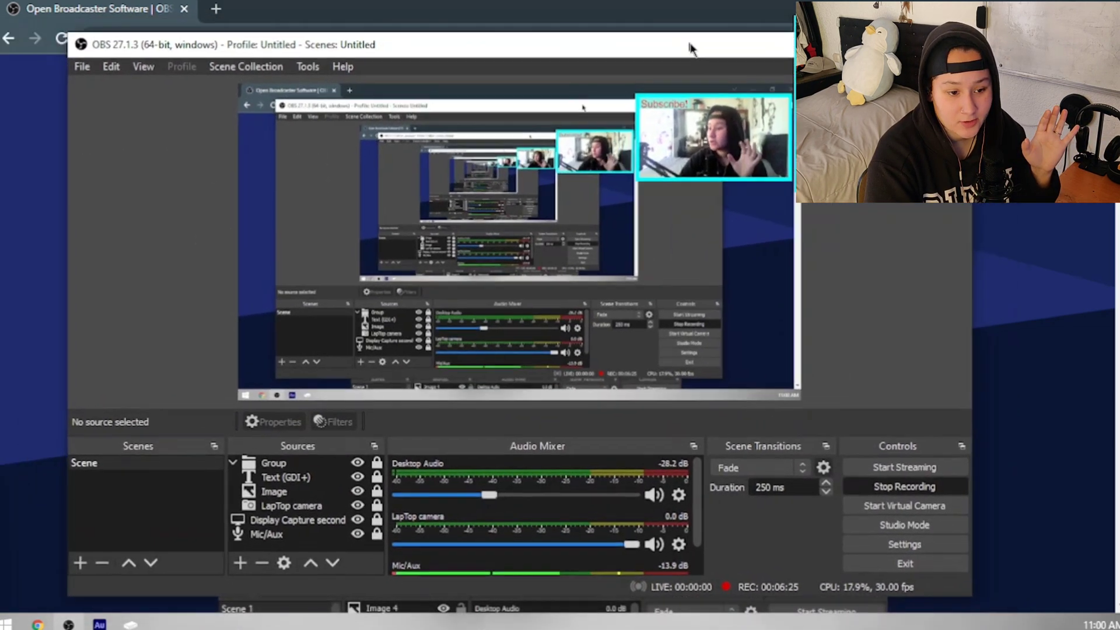
# Move the OBS window up and right and bring up the list of addable source types.
pyautogui.moveTo(690, 49); pyautogui.dragTo(719, 33)
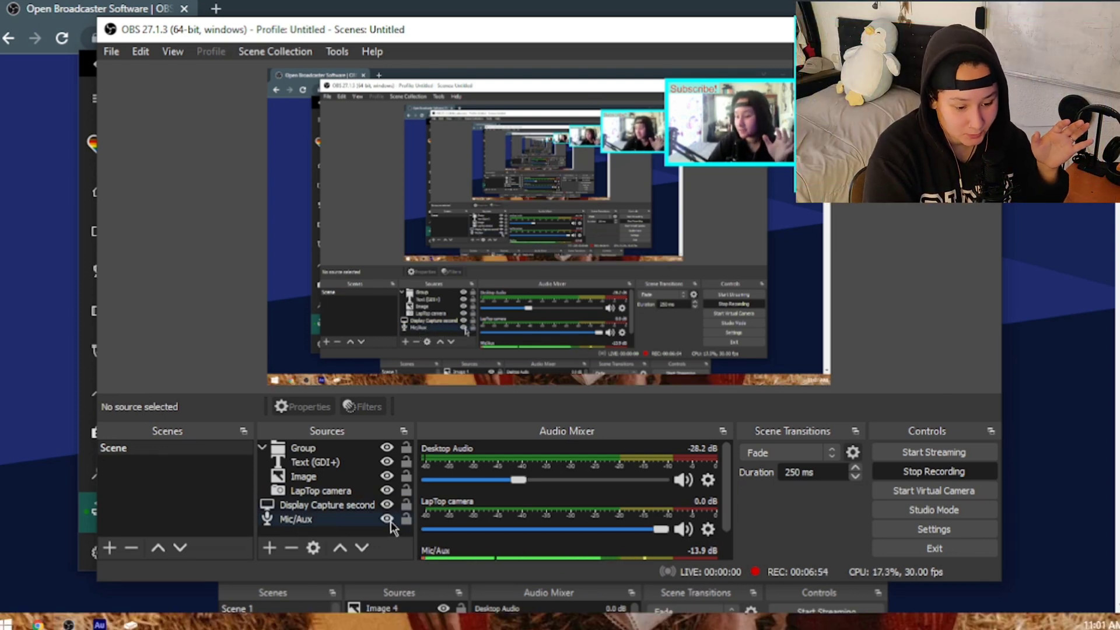
pyautogui.click(268, 548)
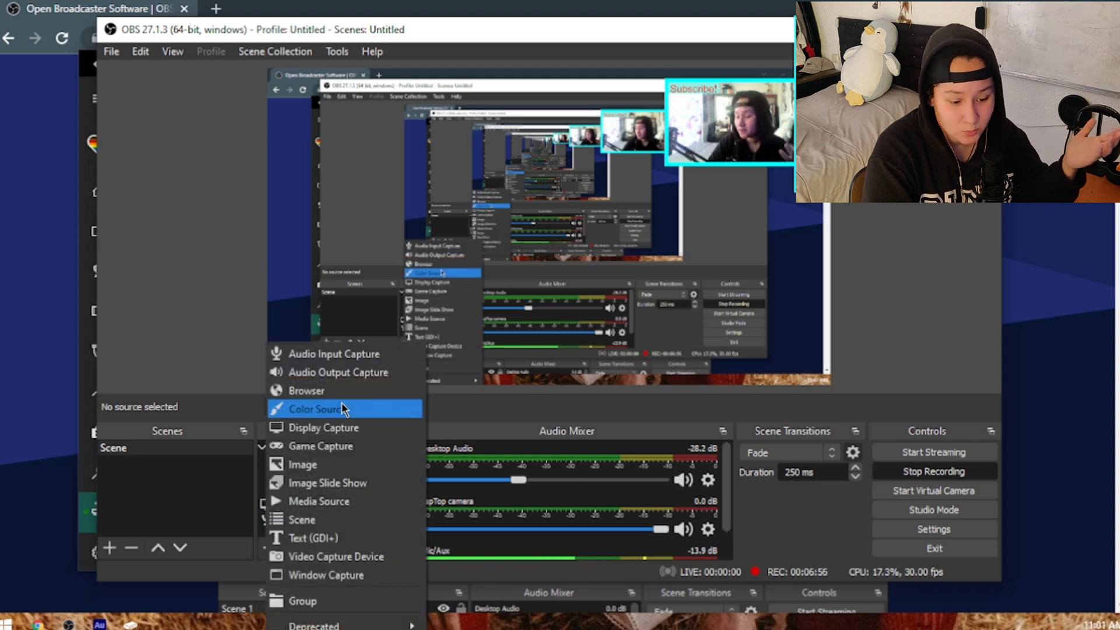
pyautogui.click(269, 548)
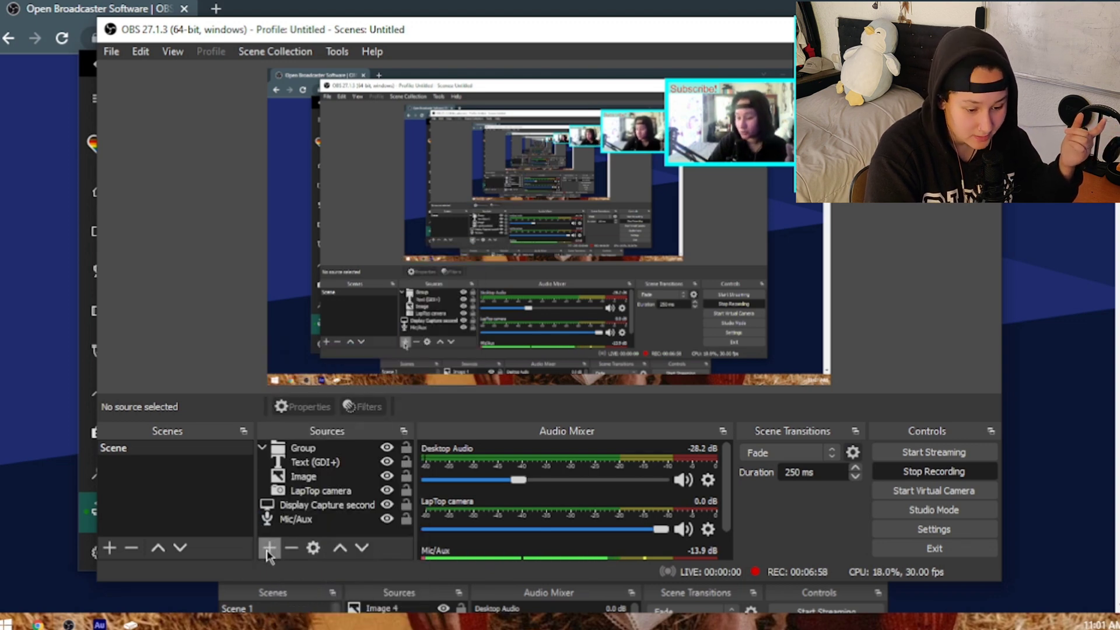
pyautogui.click(269, 549)
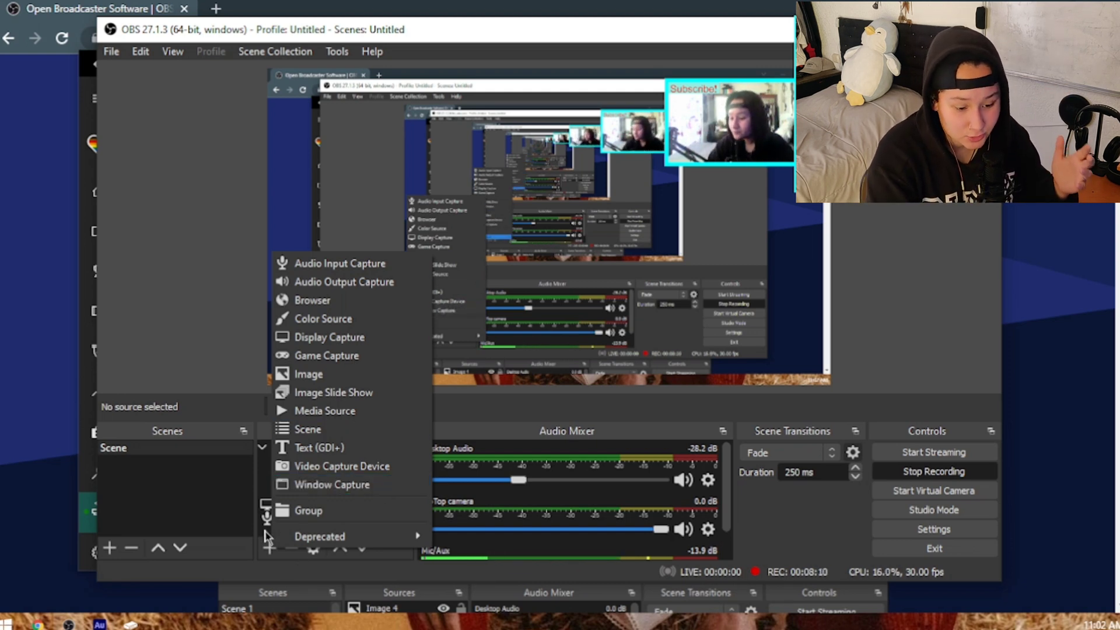
pyautogui.click(246, 548)
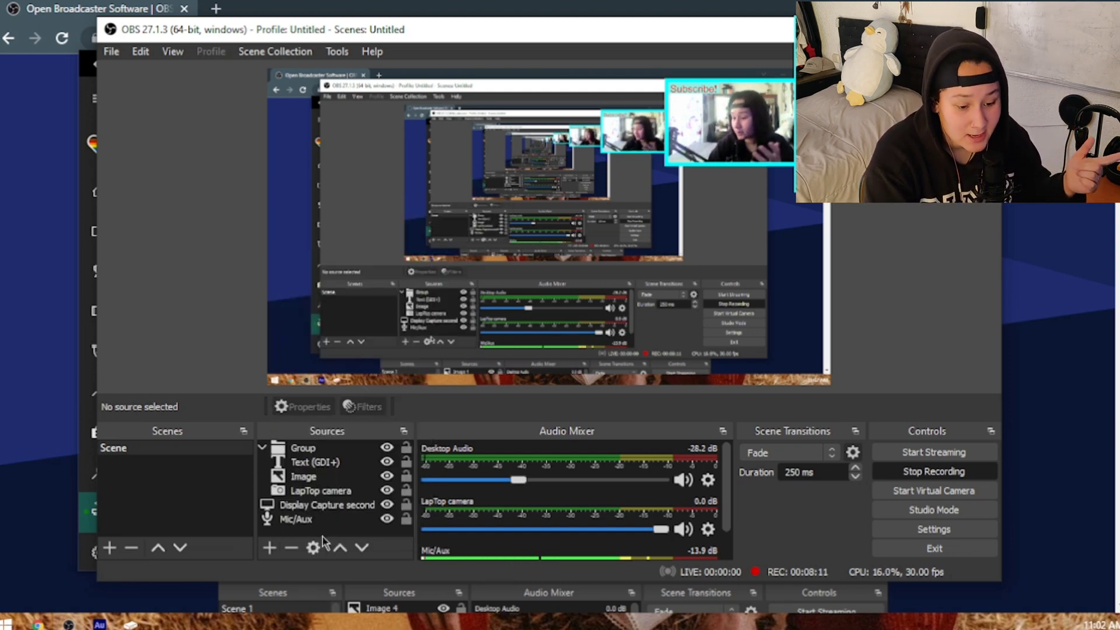
# Select the second-screen Display Capture source and rearrange the OBS window, briefly revealing the Xbox app.
pyautogui.click(342, 505)
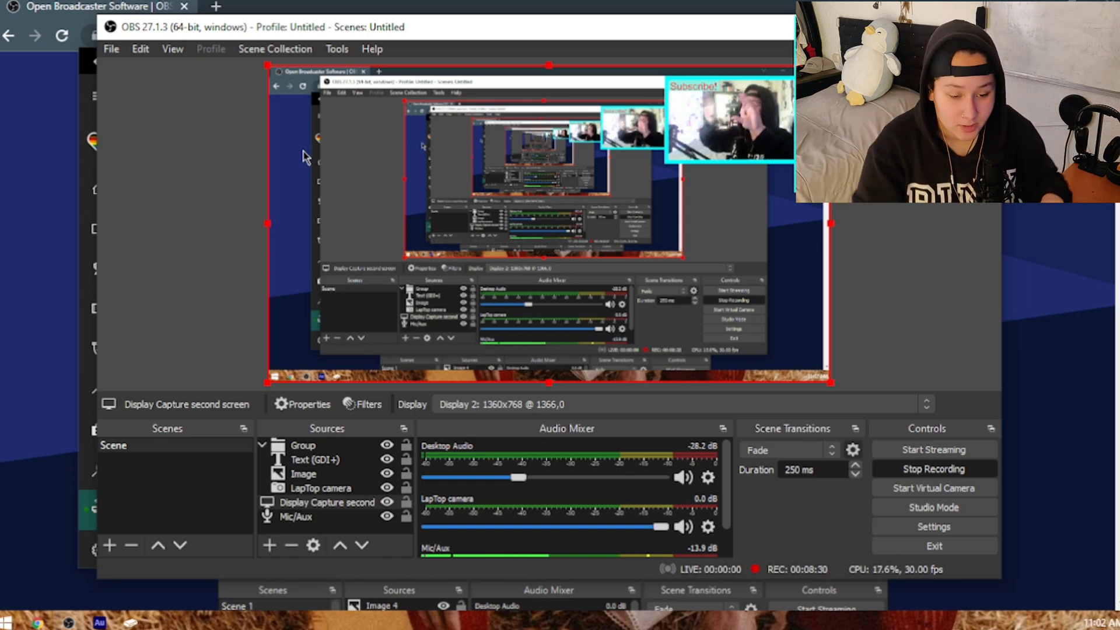
pyautogui.moveTo(708, 35); pyautogui.dragTo(489, 33)
pyautogui.click(765, 62)
pyautogui.hotkey('alt', 'Tab')
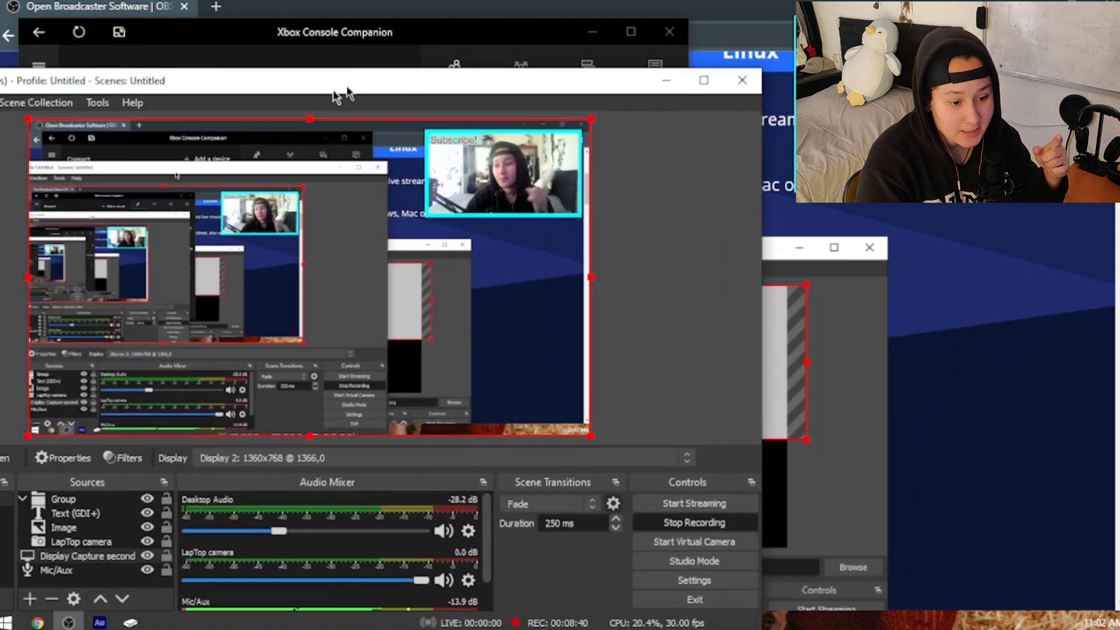
pyautogui.moveTo(340, 85); pyautogui.dragTo(527, 40)
# Drag and stretch the display capture's bounding box until it fills the whole preview canvas.
pyautogui.moveTo(239, 186); pyautogui.dragTo(361, 239)
pyautogui.moveTo(629, 370); pyautogui.dragTo(292, 216)
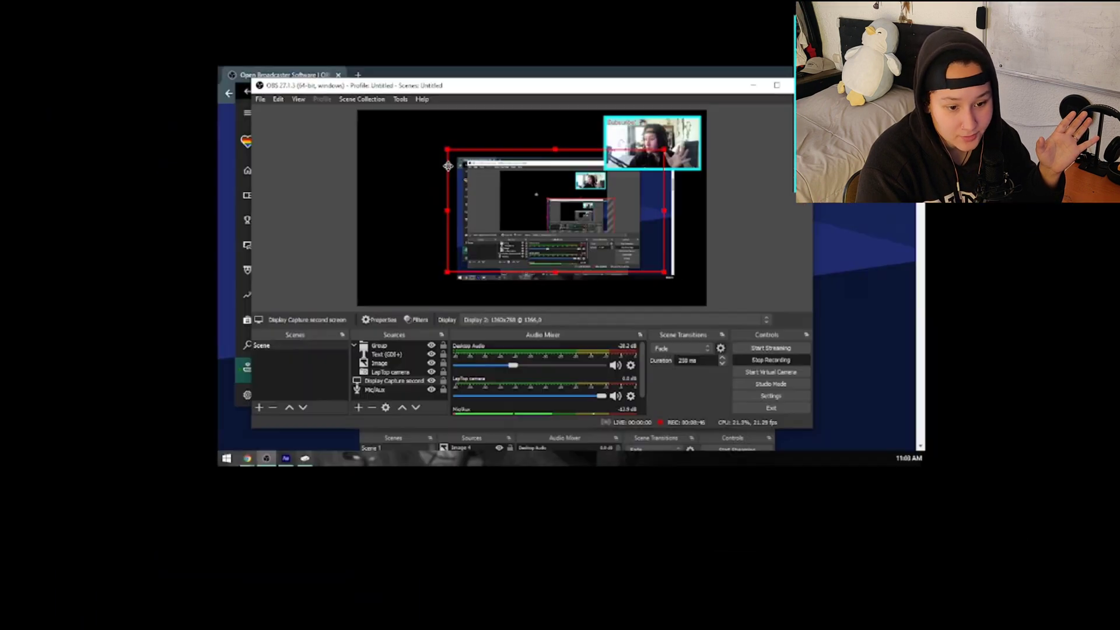
pyautogui.moveTo(318, 138); pyautogui.dragTo(362, 202)
pyautogui.moveTo(476, 241); pyautogui.dragTo(541, 290)
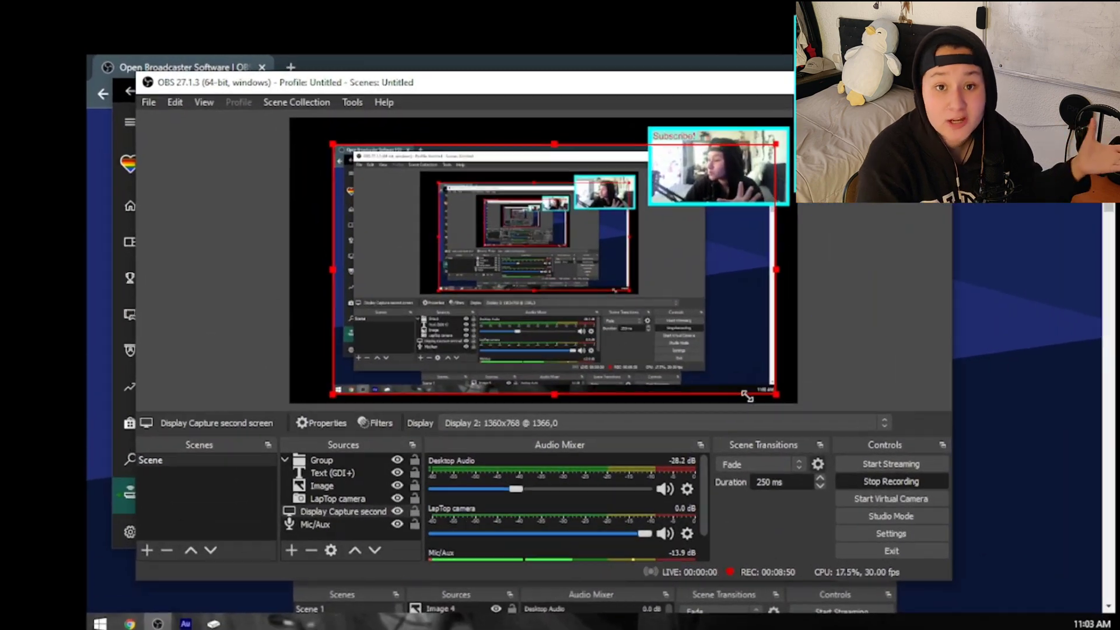
pyautogui.moveTo(747, 396); pyautogui.dragTo(766, 398)
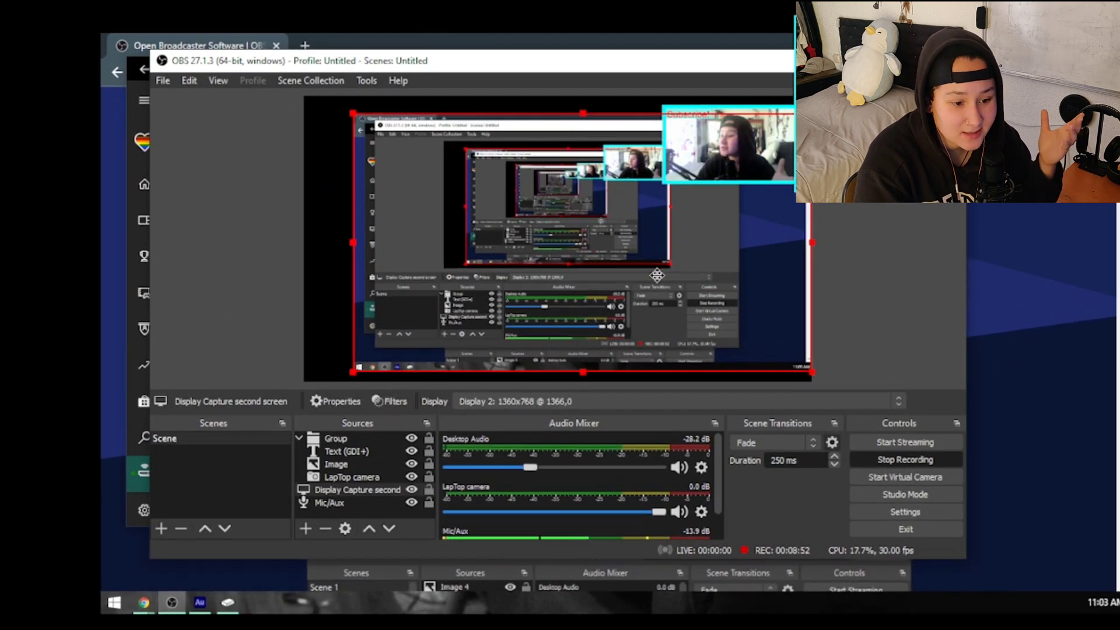
pyautogui.moveTo(352, 112); pyautogui.dragTo(310, 106)
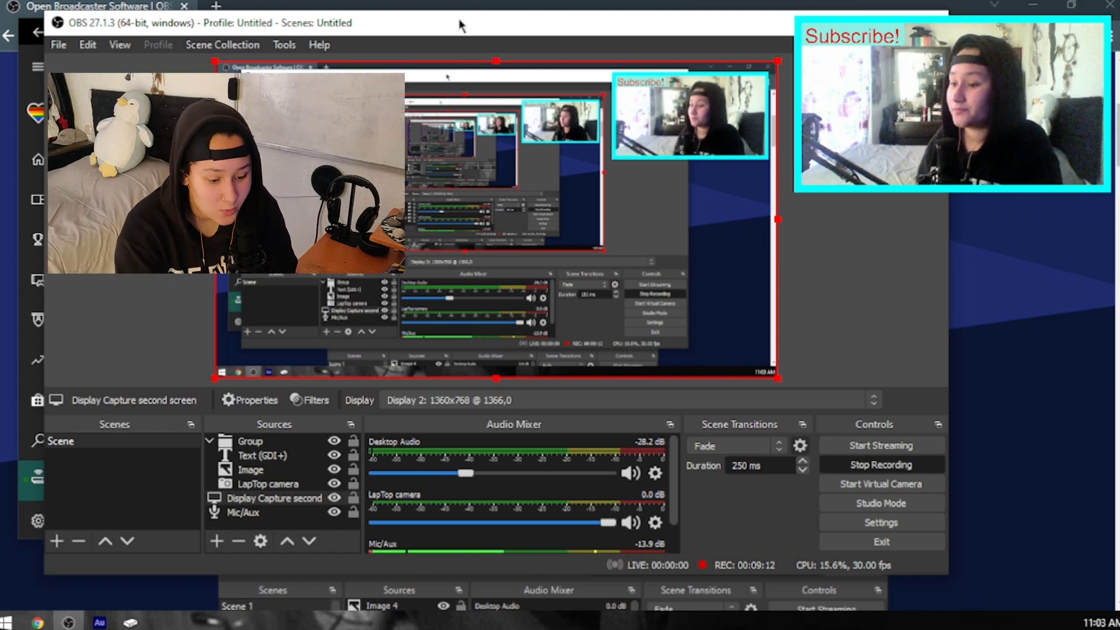
# Nudge the LapTop camera overlay and its Subscribe! group slightly left and up in the top-right.
pyautogui.click(297, 481)
pyautogui.moveTo(662, 115); pyautogui.dragTo(661, 110)
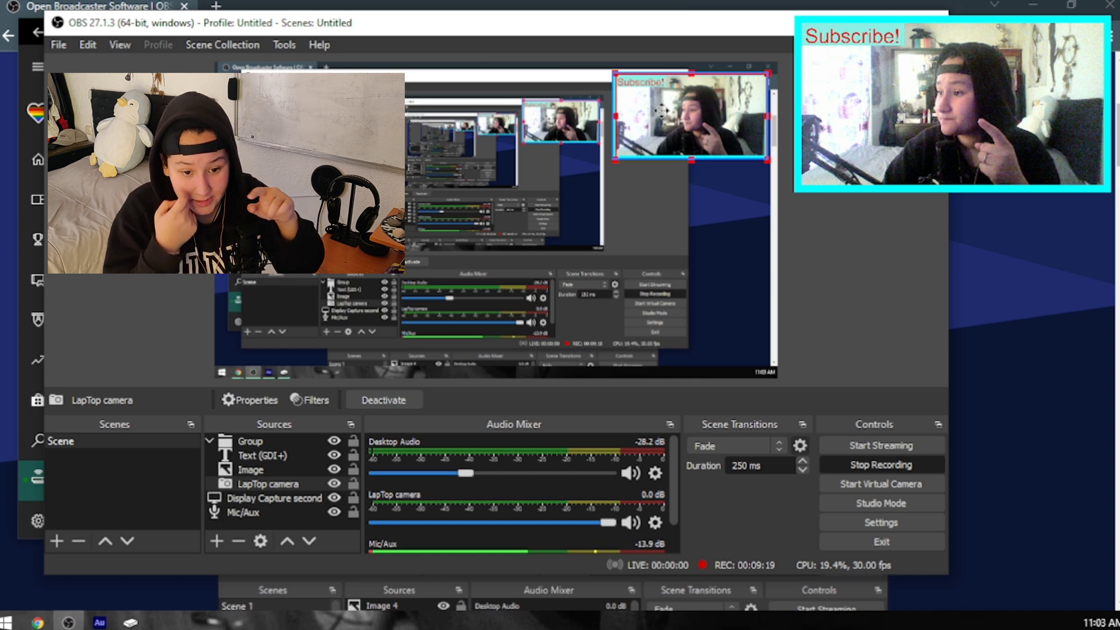
pyautogui.moveTo(661, 111); pyautogui.dragTo(676, 133)
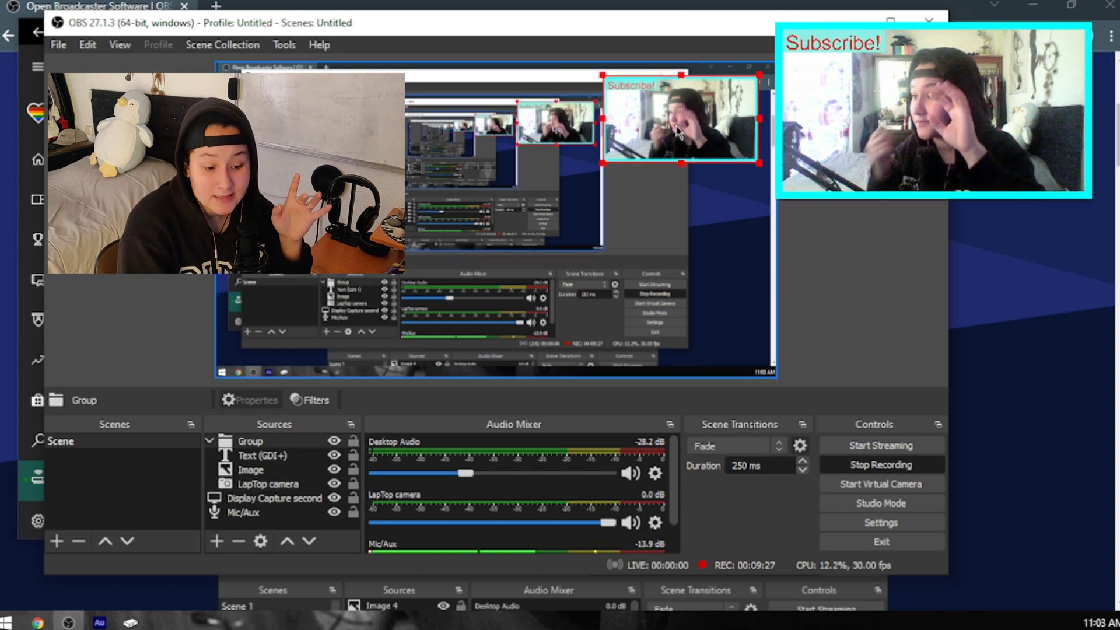
pyautogui.rightClick(261, 456)
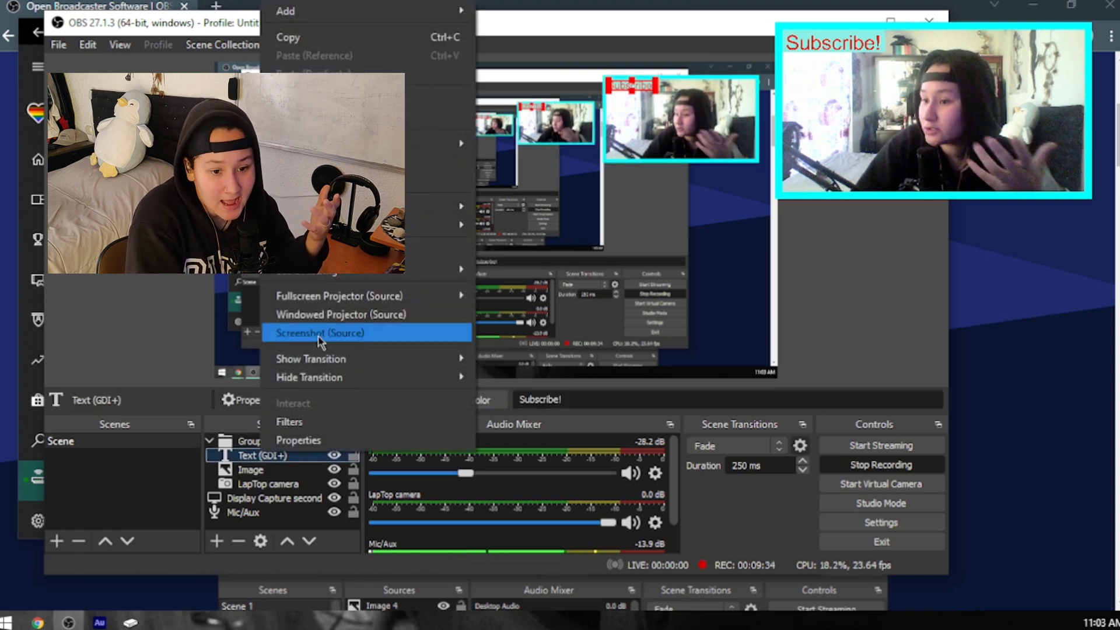
pyautogui.moveTo(342, 18)
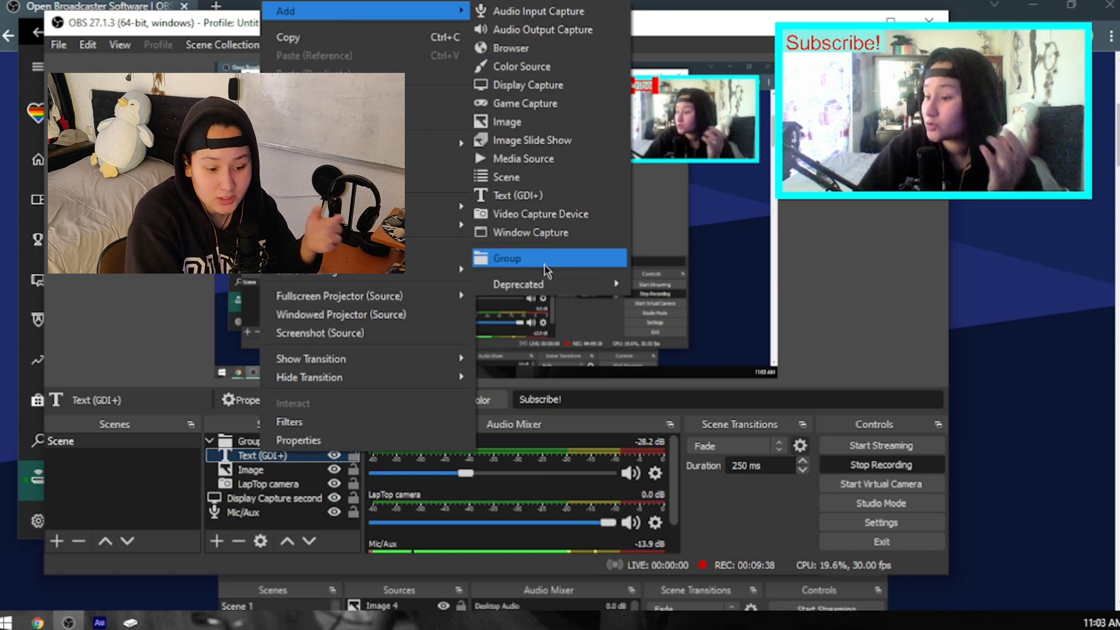
pyautogui.click(902, 262)
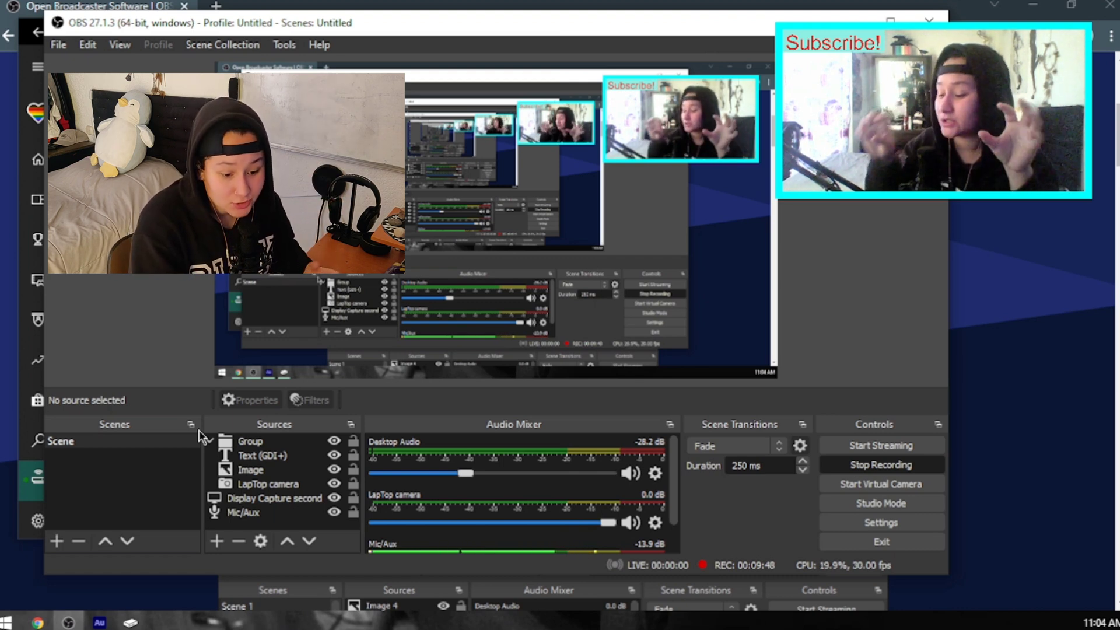
# Move the LapTop camera back inside the Subscribe! frame and review the Group's sources.
pyautogui.click(265, 484)
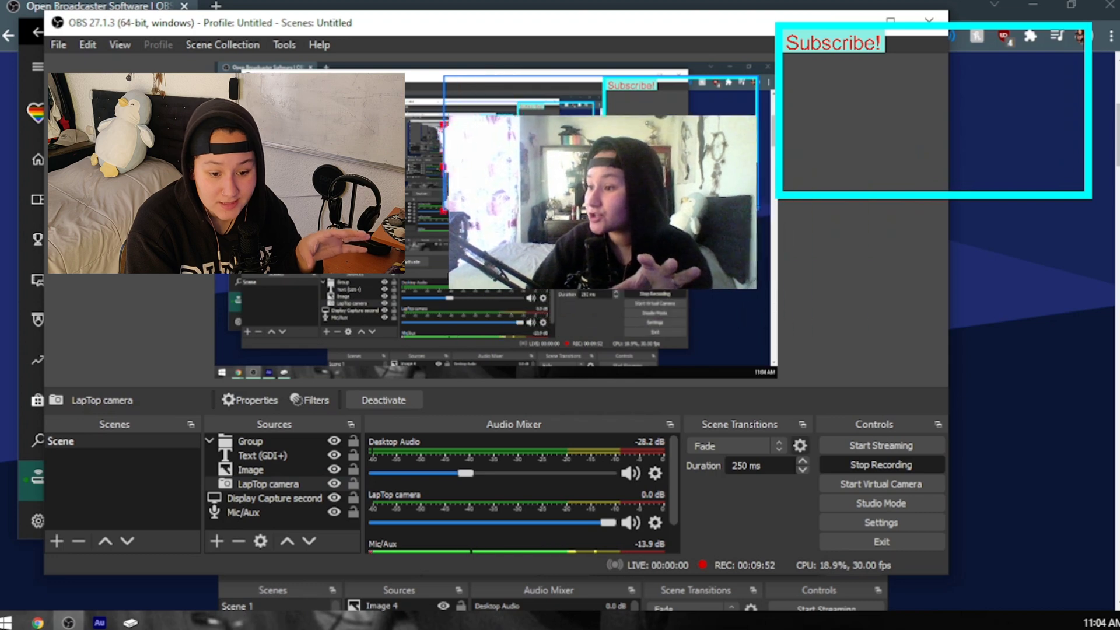
pyautogui.moveTo(551, 175); pyautogui.dragTo(723, 119)
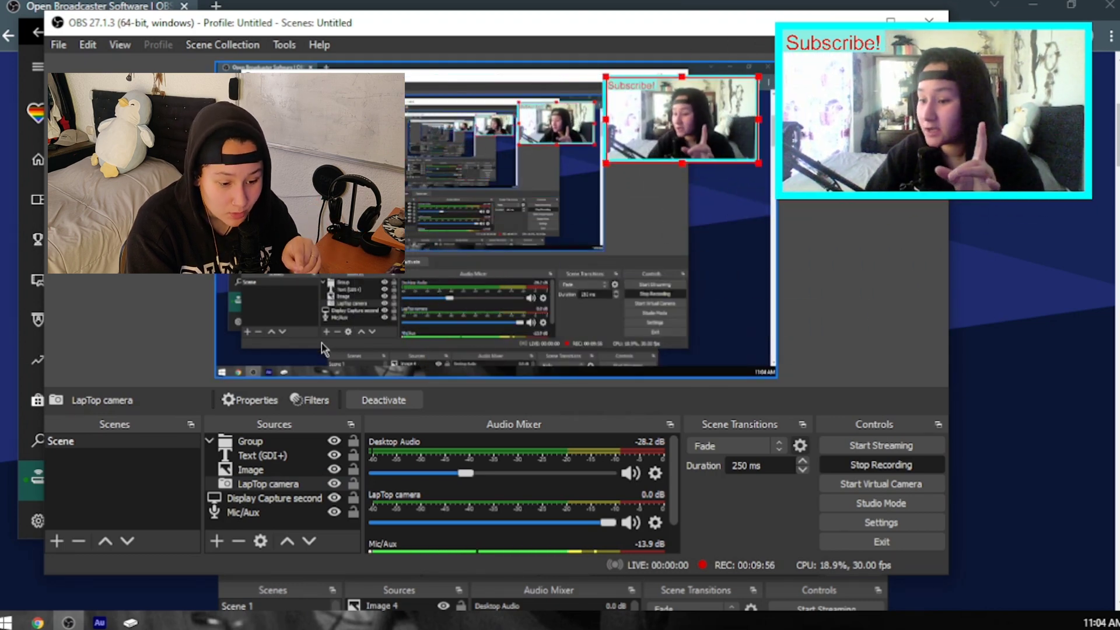
pyautogui.click(210, 446)
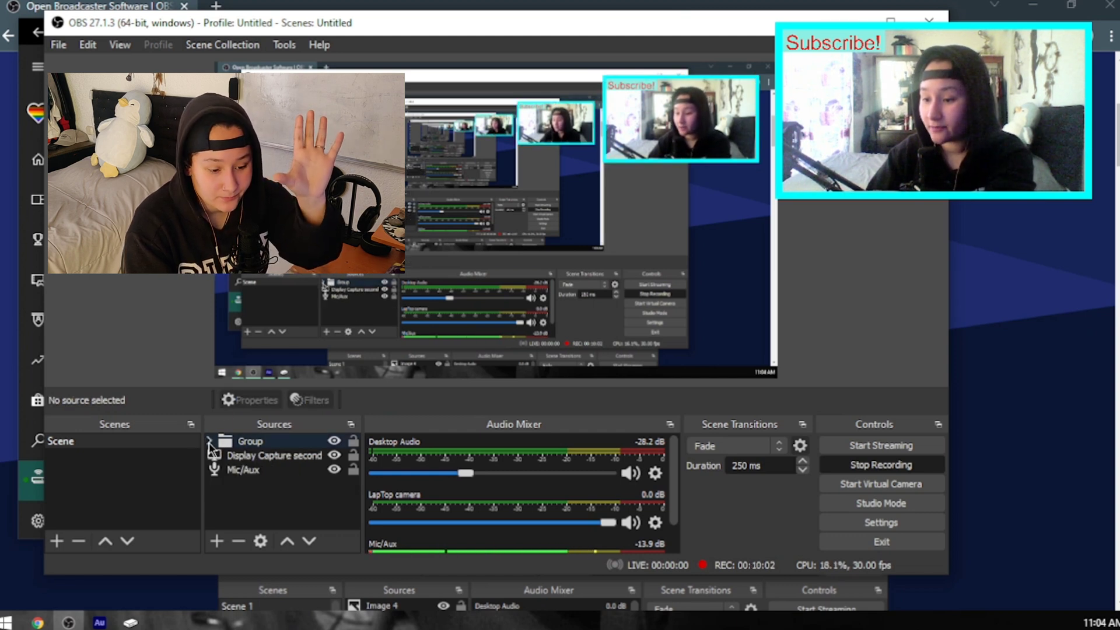
pyautogui.click(210, 446)
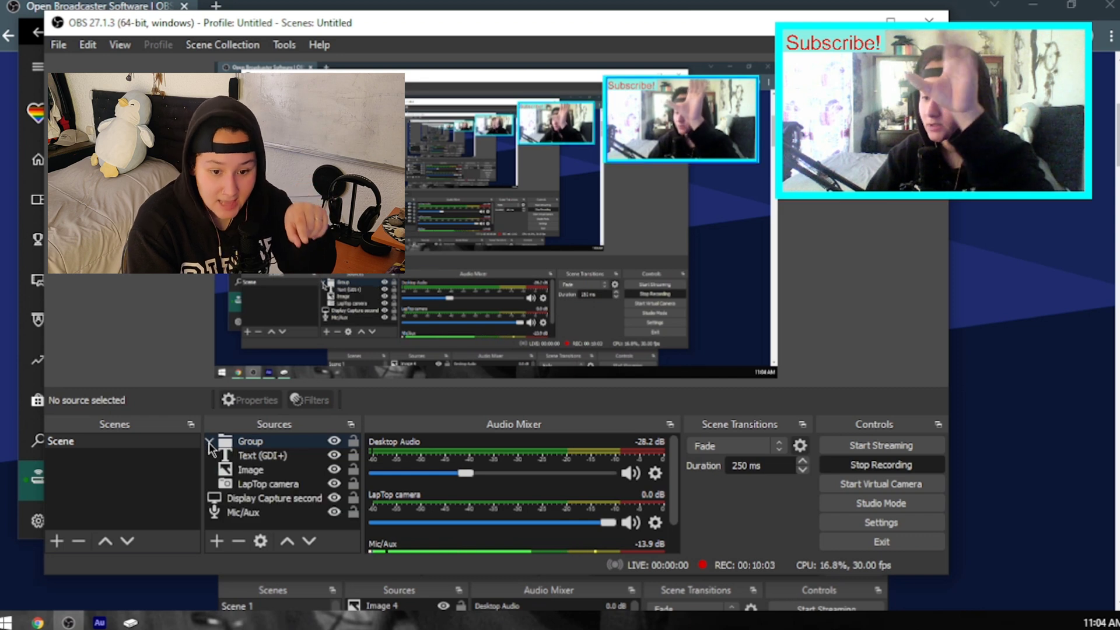
pyautogui.click(246, 457)
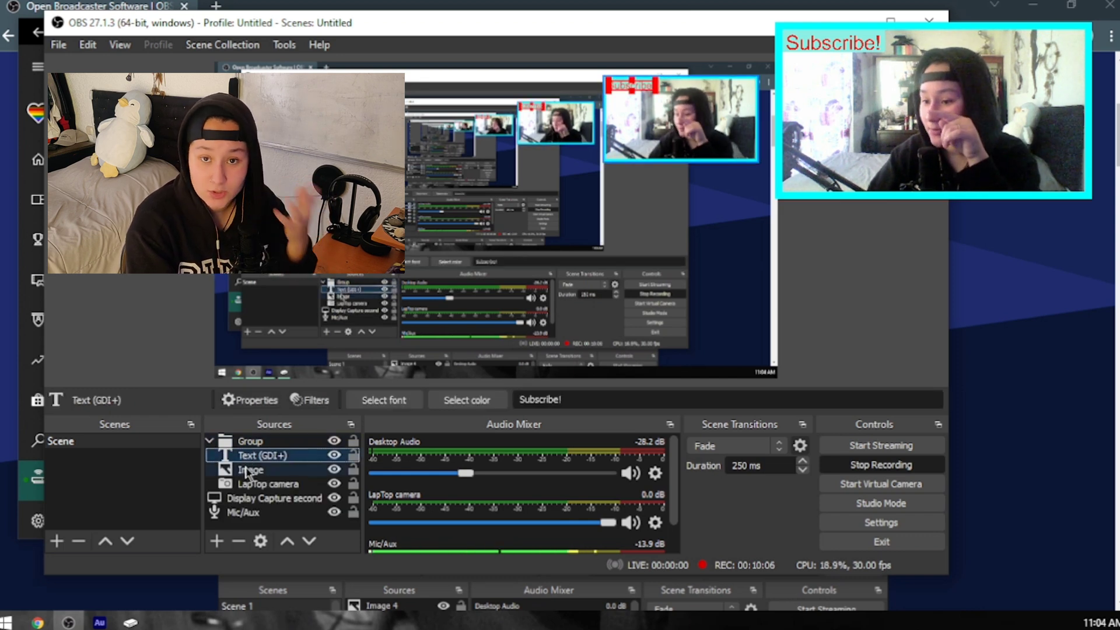
pyautogui.click(246, 474)
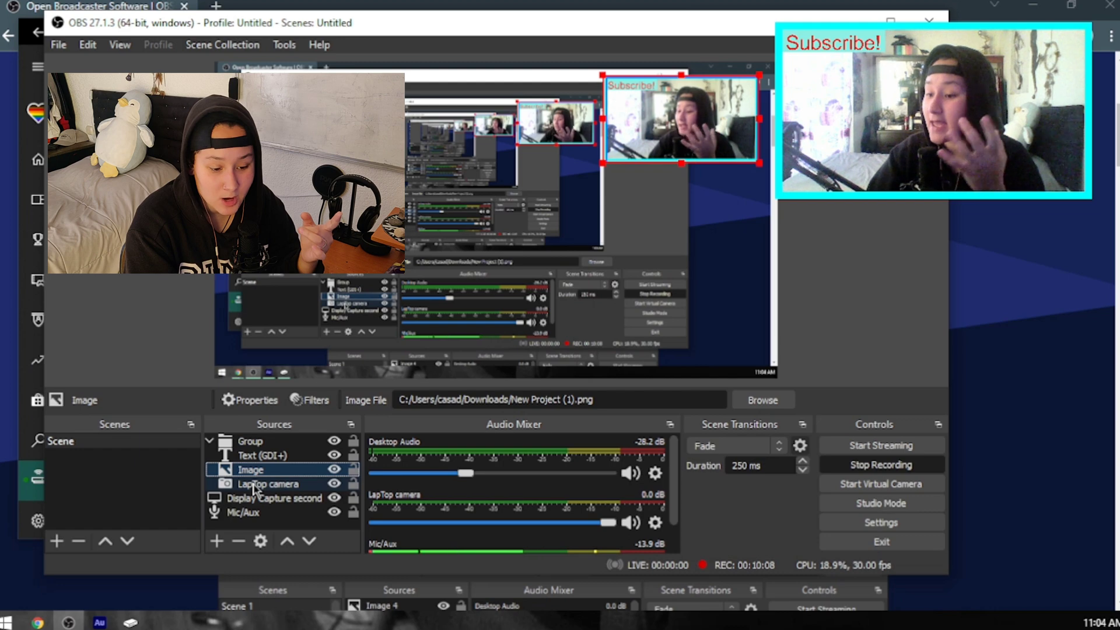
pyautogui.click(251, 485)
pyautogui.click(256, 442)
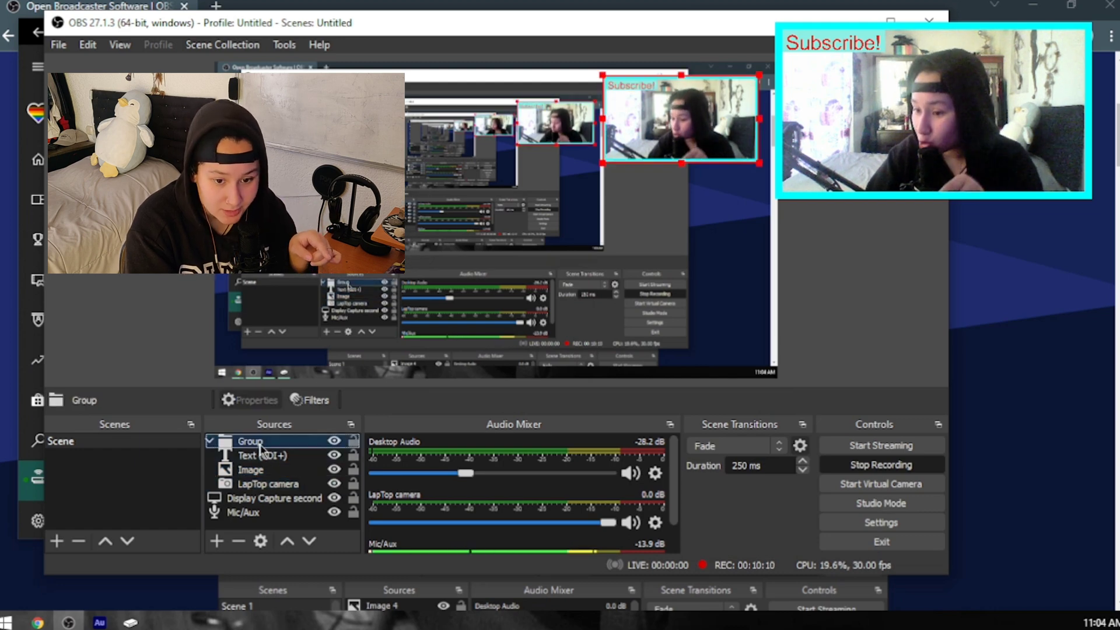
# Shrink the Subscribe! webcam group into the top-right corner, then check the Display Capture, Image and Text sources.
pyautogui.moveTo(667, 135)
pyautogui.mouseDown()
pyautogui.moveTo(633, 165)
pyautogui.moveTo(685, 123)
pyautogui.moveTo(676, 132)
pyautogui.mouseUp()
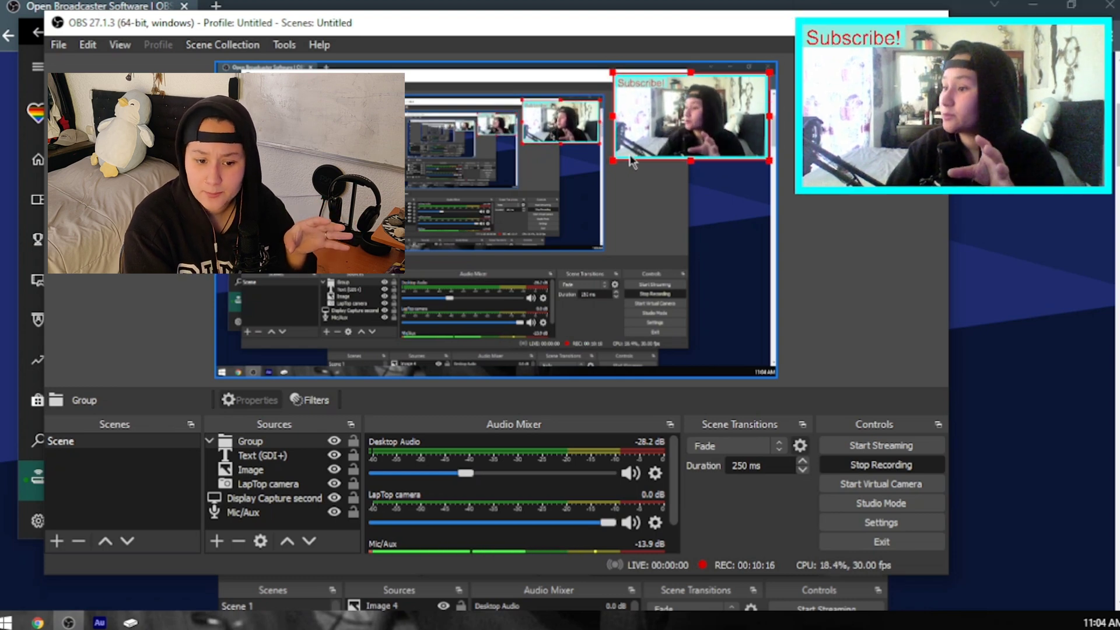
pyautogui.moveTo(612, 162); pyautogui.dragTo(635, 150)
pyautogui.click(721, 209)
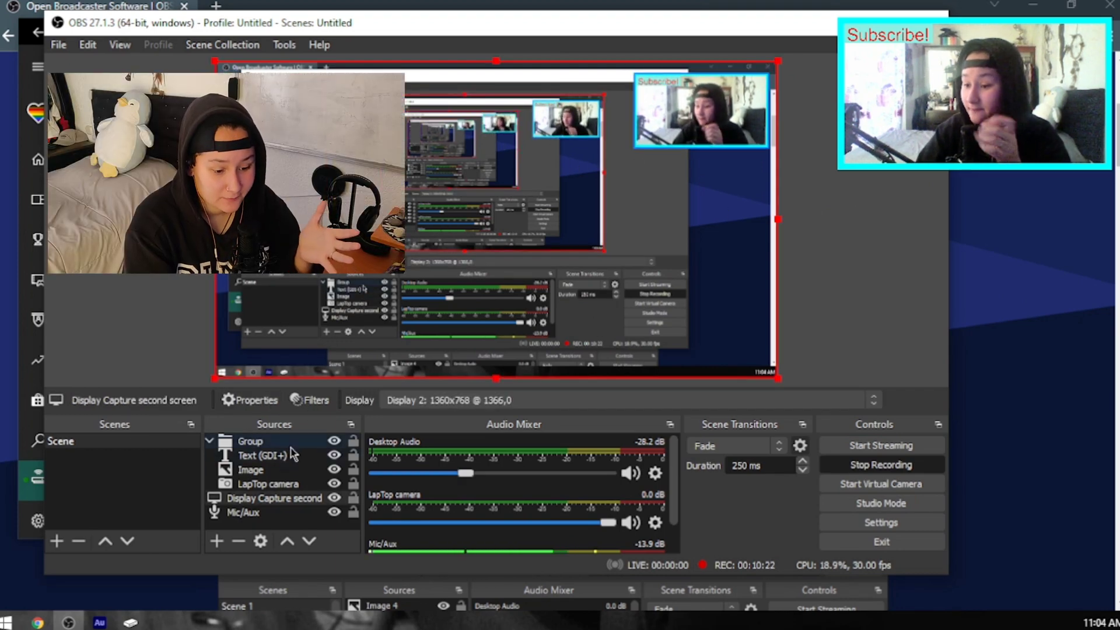
pyautogui.click(289, 471)
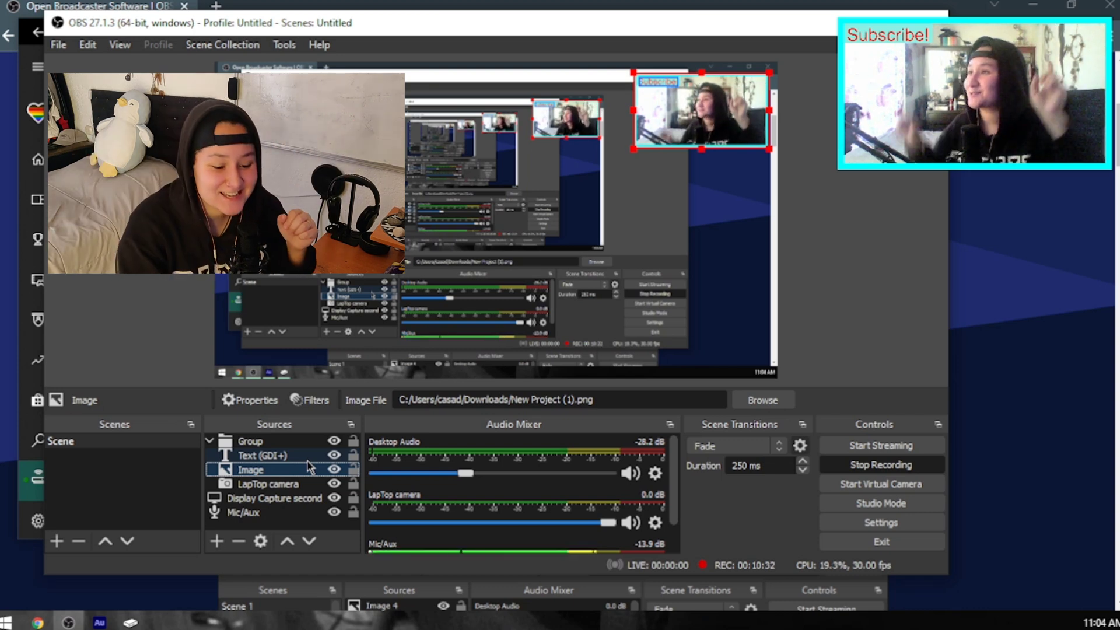
pyautogui.click(306, 459)
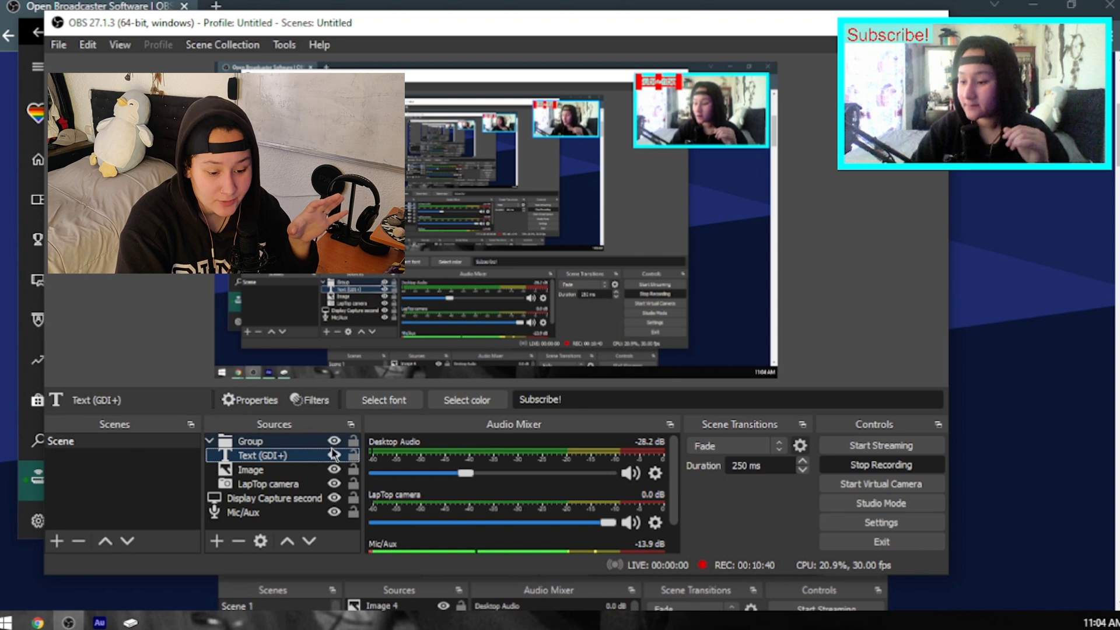
# Lock the Text, Image, LapTop camera, Display Capture and Mic/Aux sources.
pyautogui.click(348, 456)
pyautogui.click(353, 470)
pyautogui.click(353, 497)
pyautogui.click(353, 483)
pyautogui.click(353, 511)
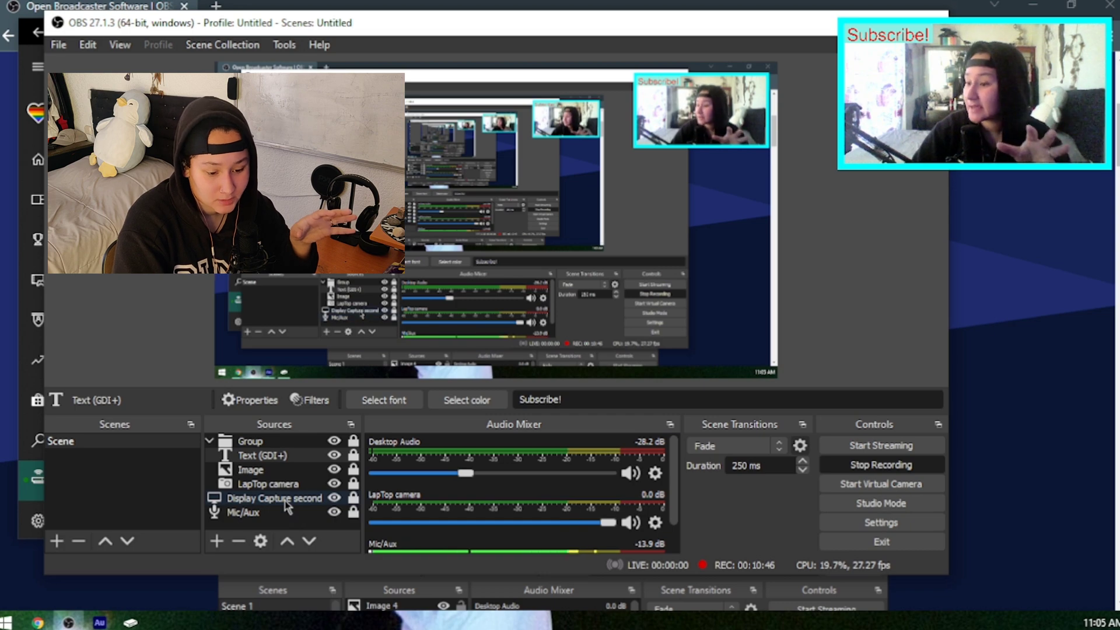
pyautogui.click(350, 499)
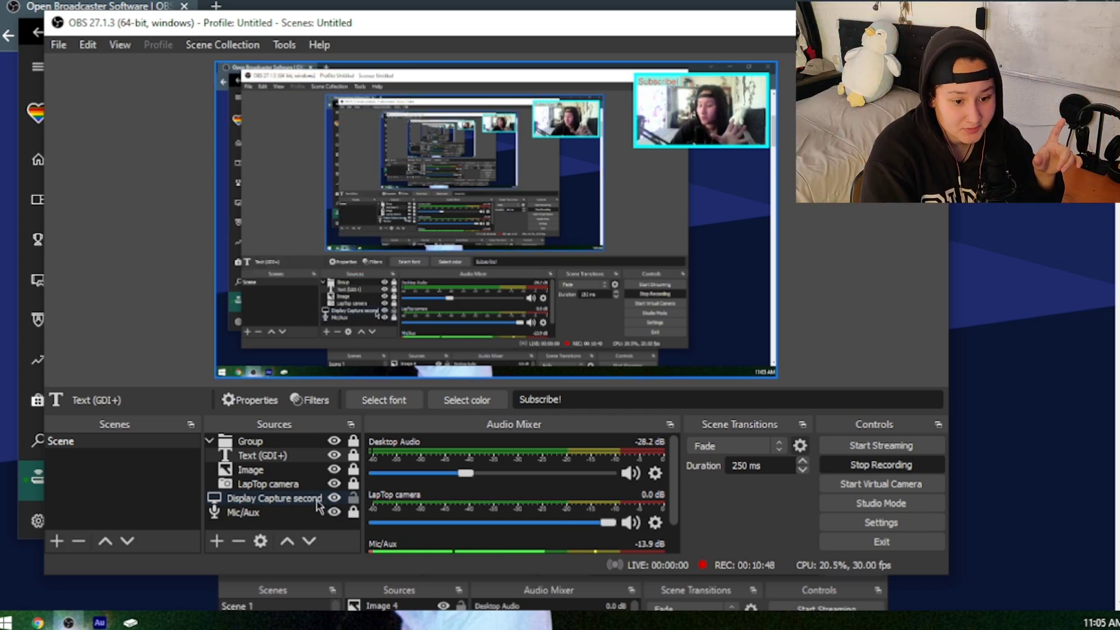
pyautogui.click(319, 501)
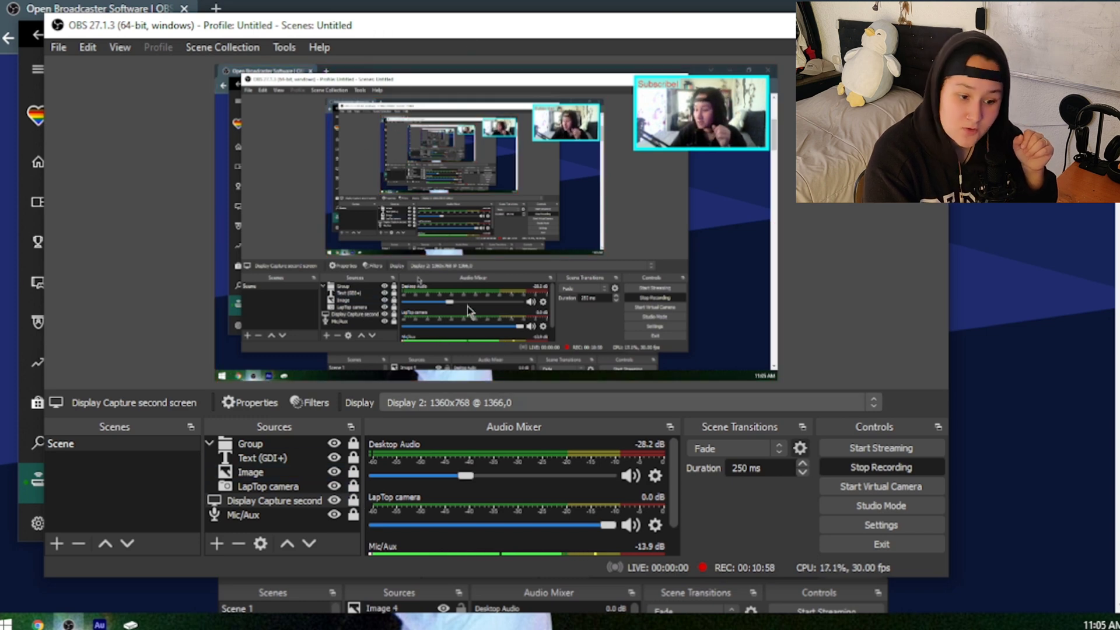
pyautogui.moveTo(490, 34); pyautogui.dragTo(0, 49)
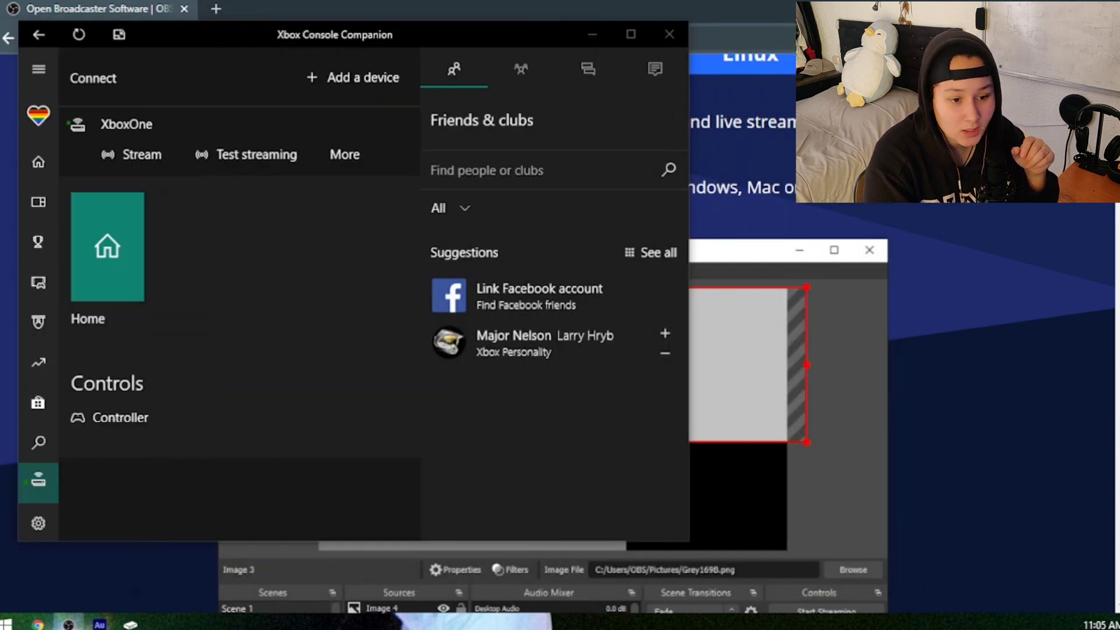
pyautogui.moveTo(426, 45); pyautogui.dragTo(589, 73)
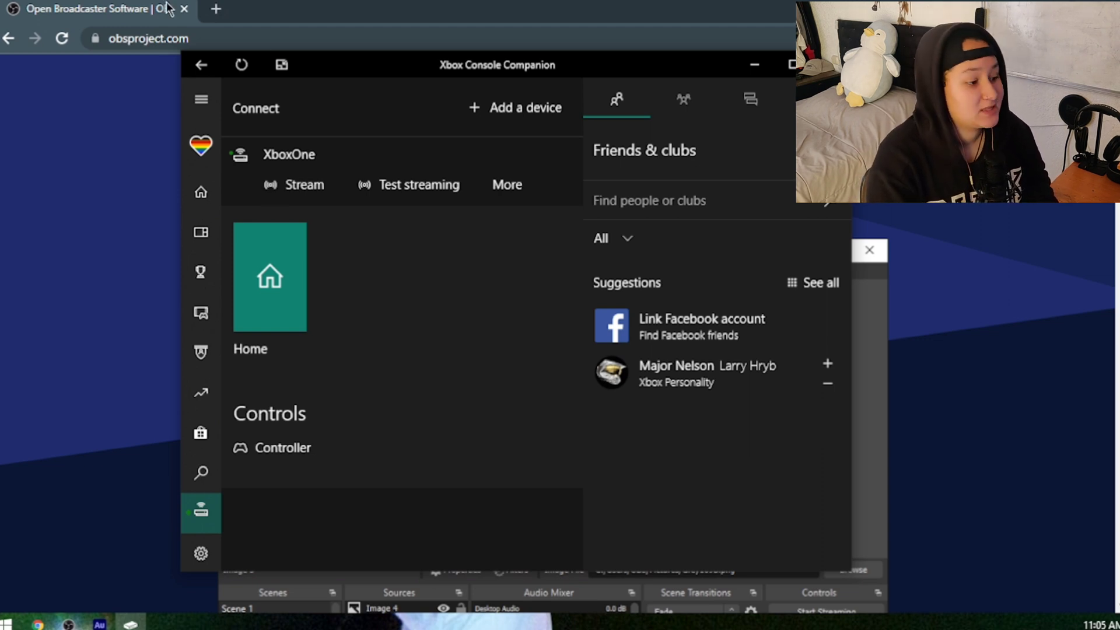
pyautogui.moveTo(305, 32); pyautogui.dragTo(601, 34)
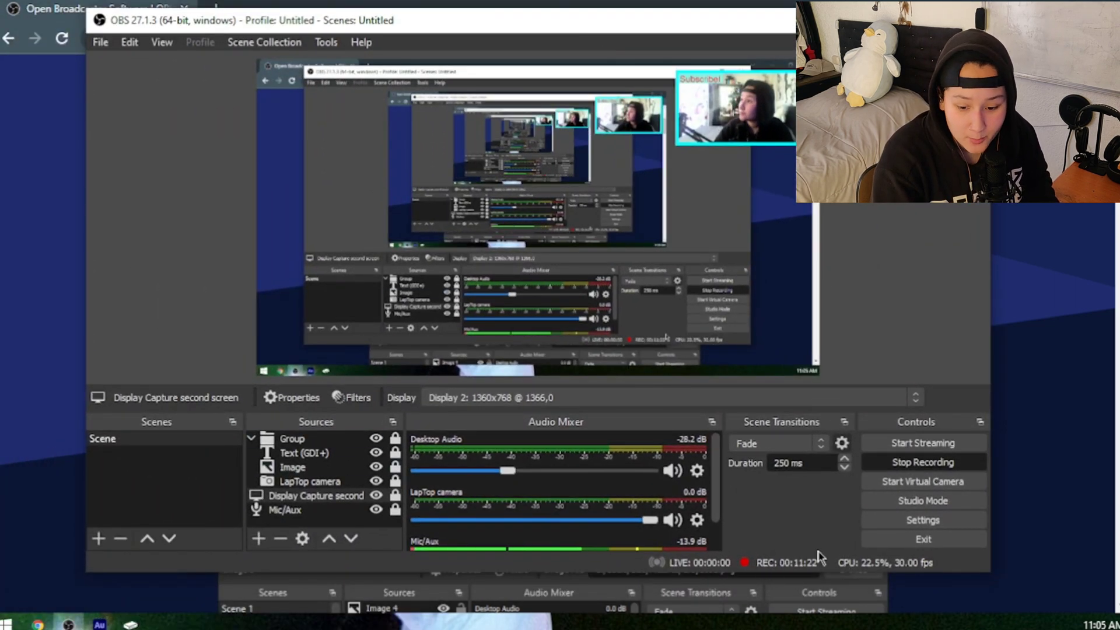
# Start streaming the scene live to the Twitch channel.
pyautogui.click(924, 444)
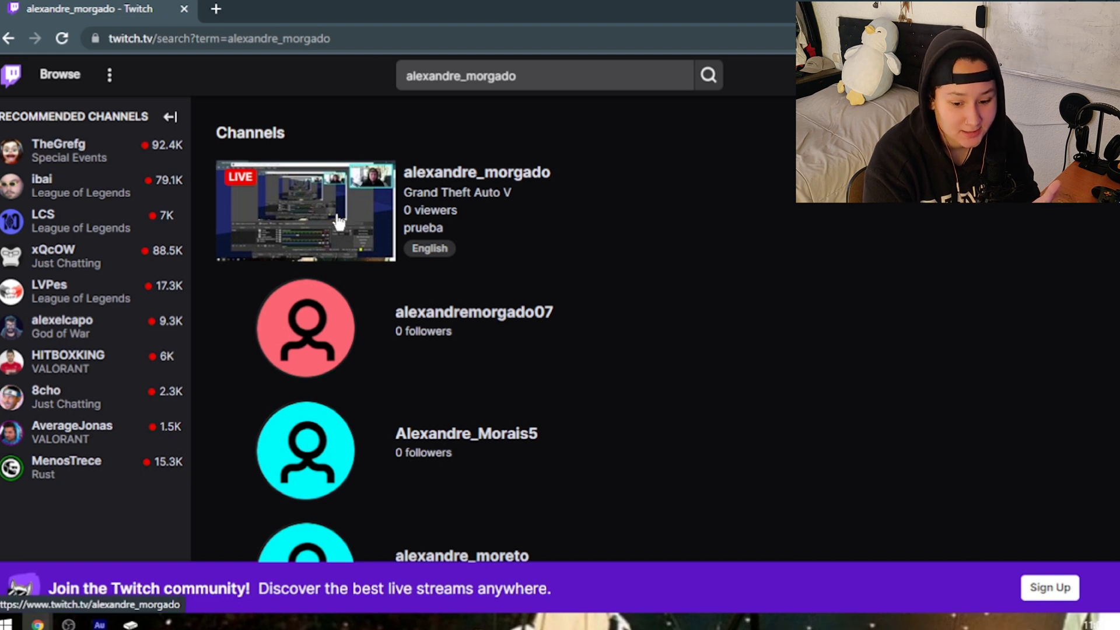
# Open the live channel streaming 'prueba' from the Twitch search results.
pyautogui.click(338, 224)
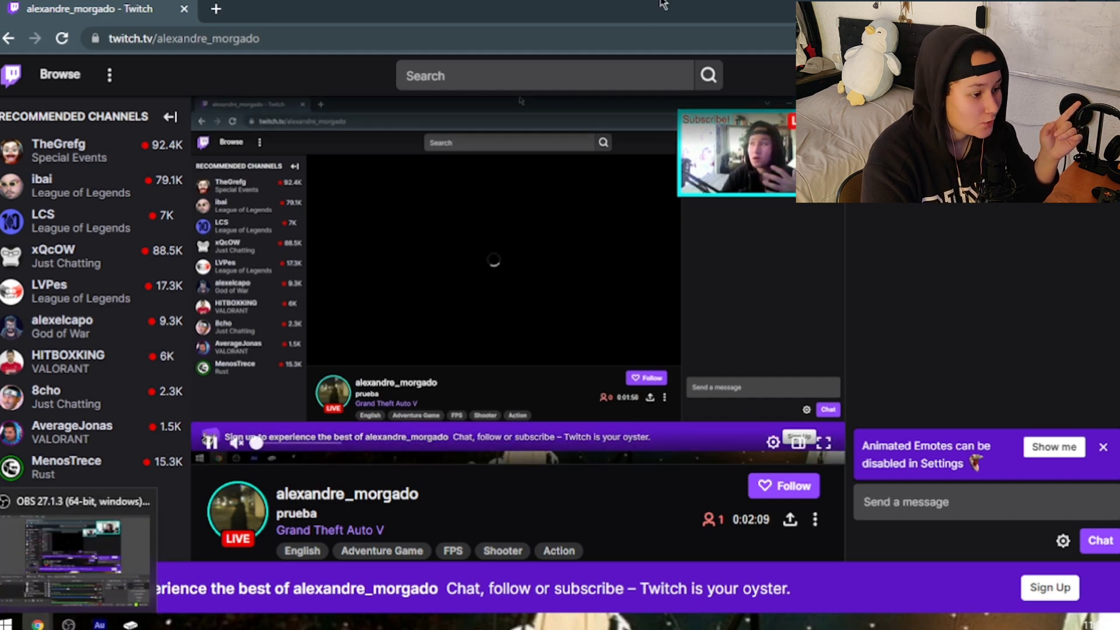
# Move and narrow the Twitch browser and OBS windows so both are visible side by side.
pyautogui.moveTo(622, 16); pyautogui.dragTo(505, 34)
pyautogui.click(117, 75)
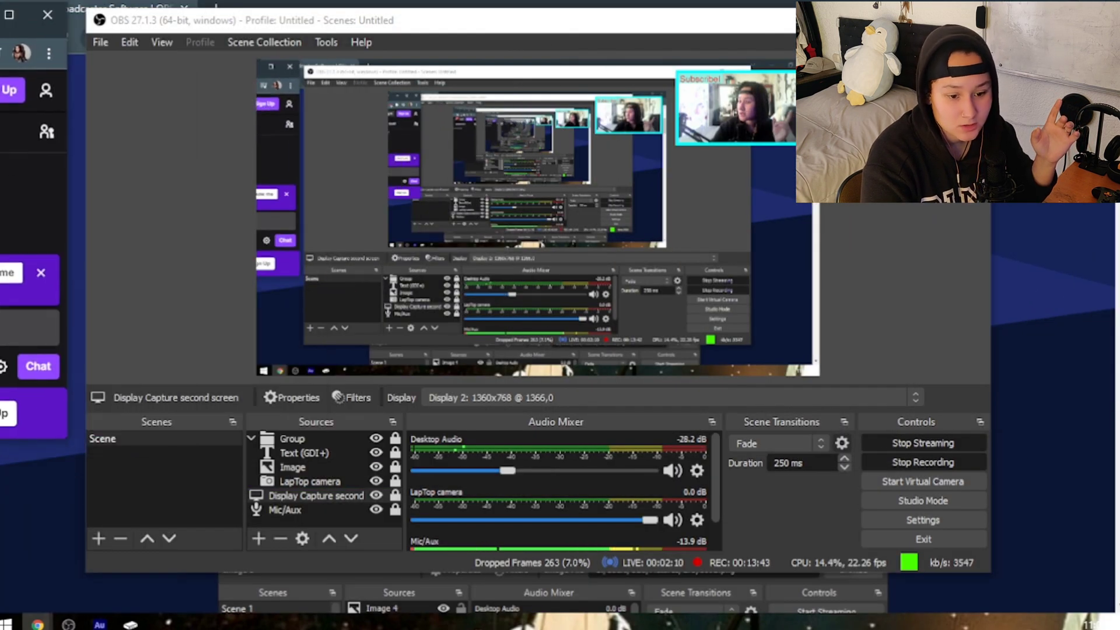
pyautogui.moveTo(0, 46); pyautogui.dragTo(692, 199)
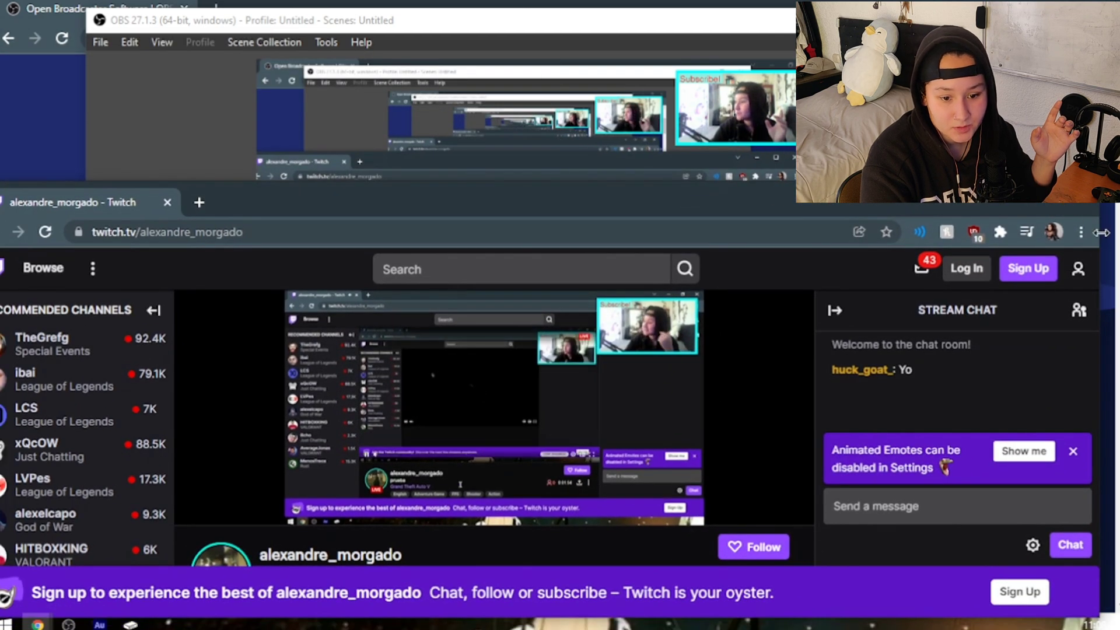
pyautogui.moveTo(1099, 326); pyautogui.dragTo(767, 326)
pyautogui.moveTo(457, 218); pyautogui.dragTo(448, 91)
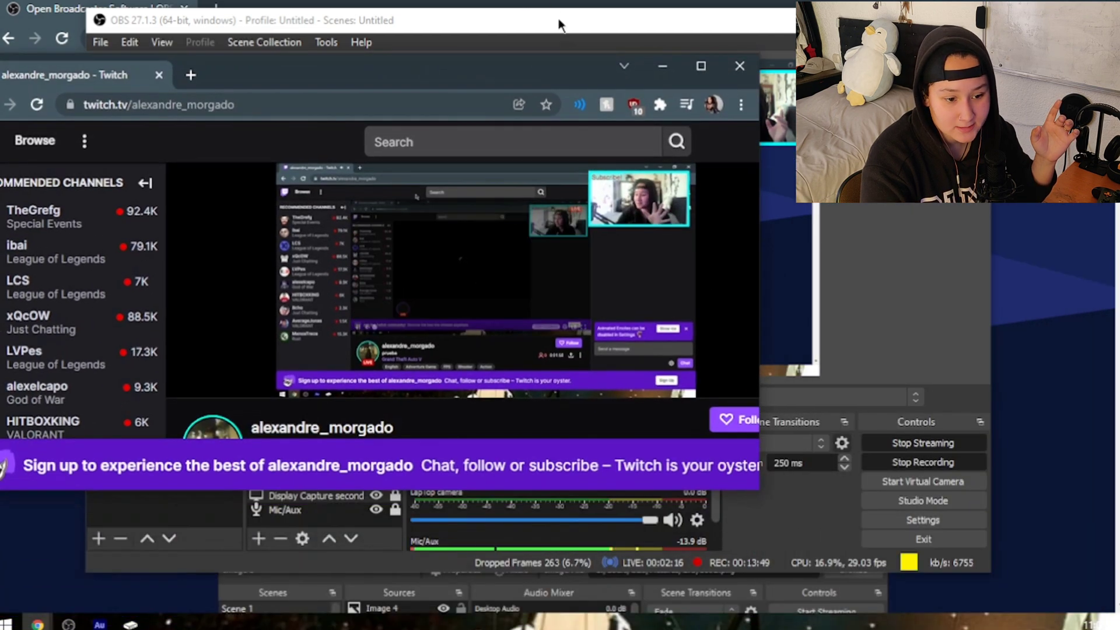
pyautogui.moveTo(558, 18); pyautogui.dragTo(733, 38)
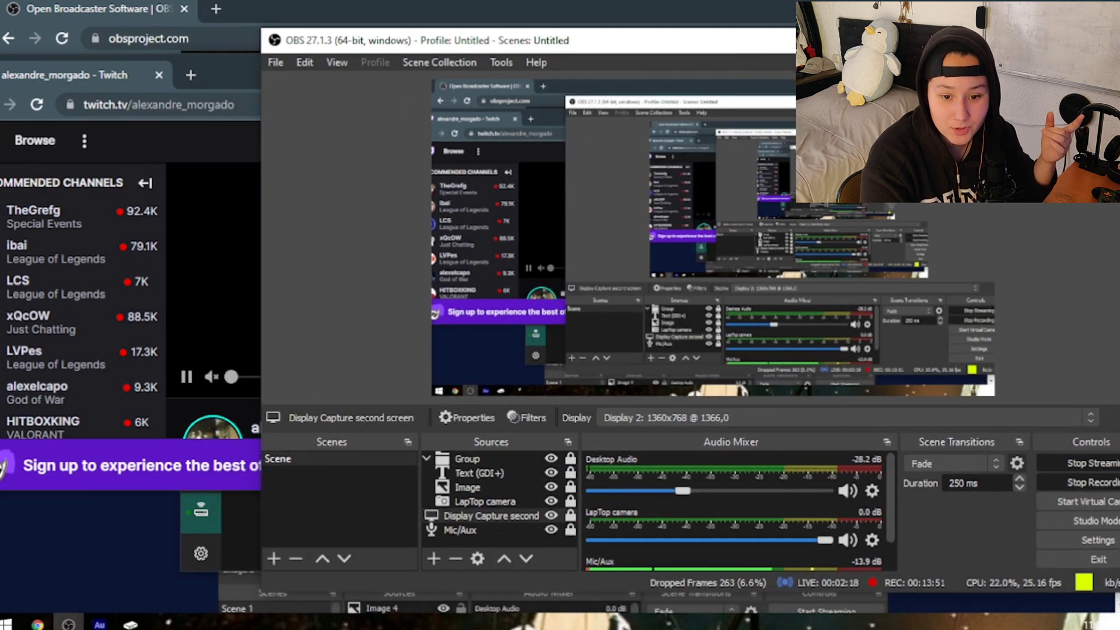
pyautogui.moveTo(261, 163); pyautogui.dragTo(438, 163)
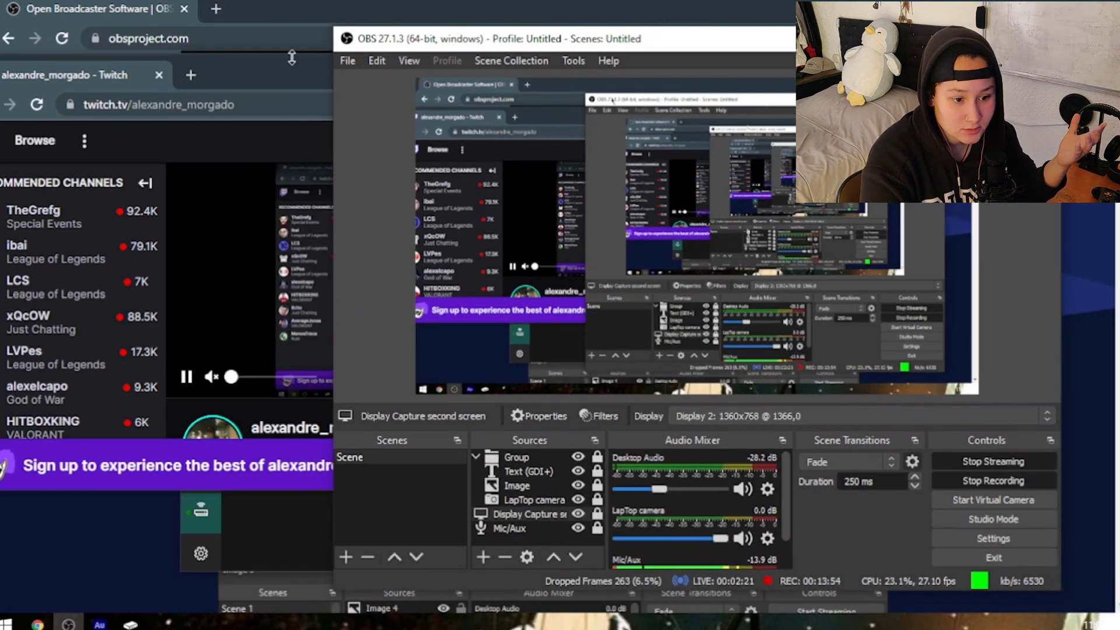
pyautogui.moveTo(267, 70); pyautogui.dragTo(391, 41)
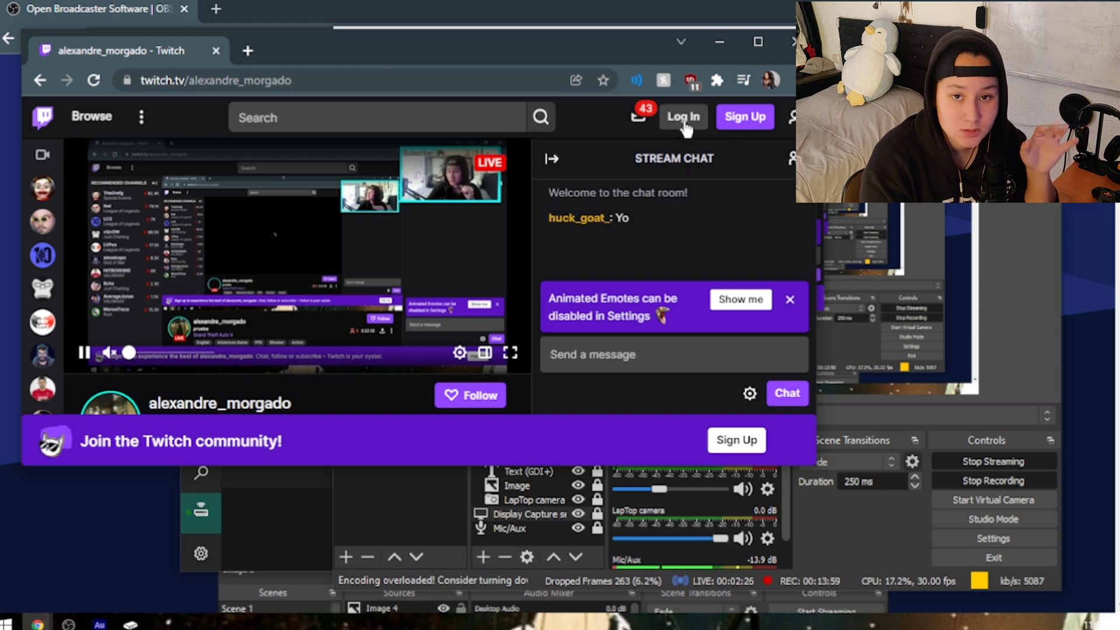
pyautogui.moveTo(607, 48); pyautogui.dragTo(577, 23)
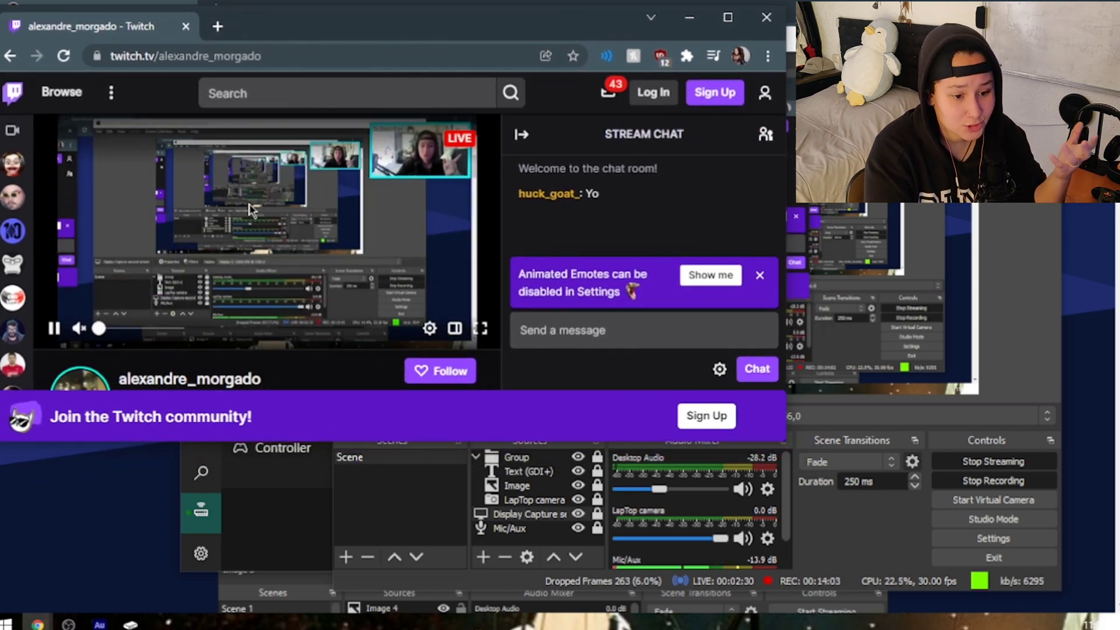
pyautogui.scroll(-3, 164, 342)
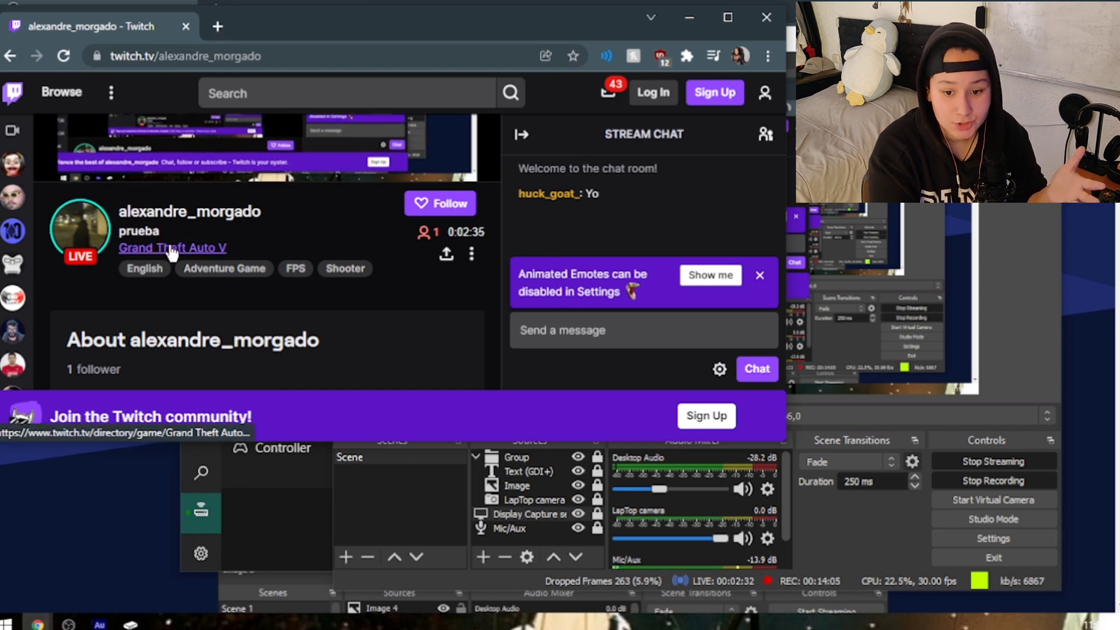
pyautogui.scroll(3, 169, 251)
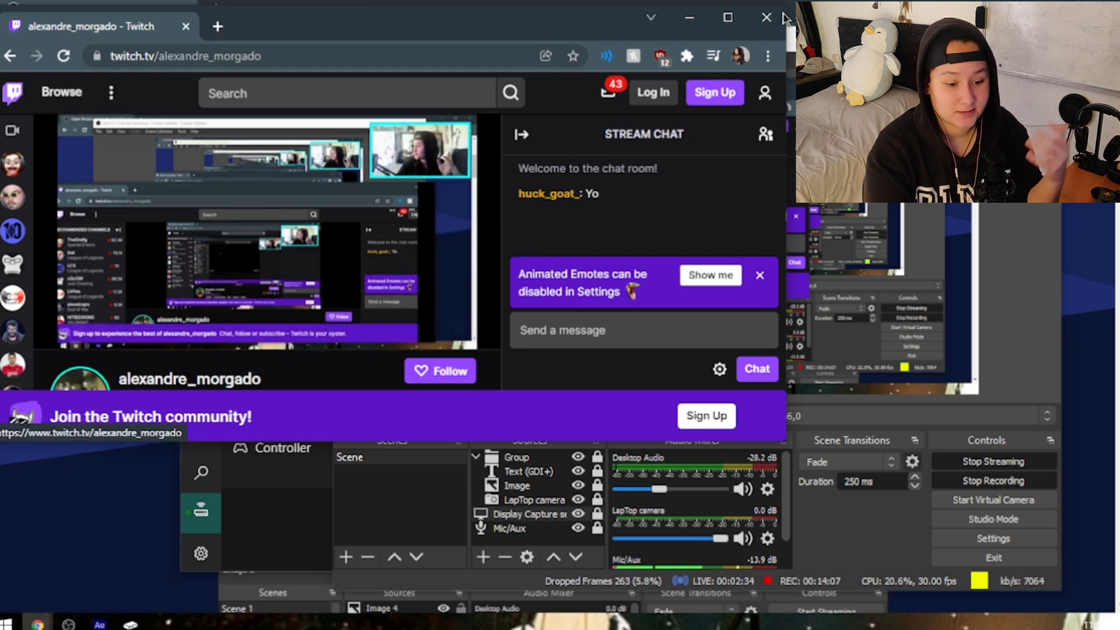
# Reposition OBS aside and place the smaller Twitch window up front.
pyautogui.hotkey('alt', 'Tab')
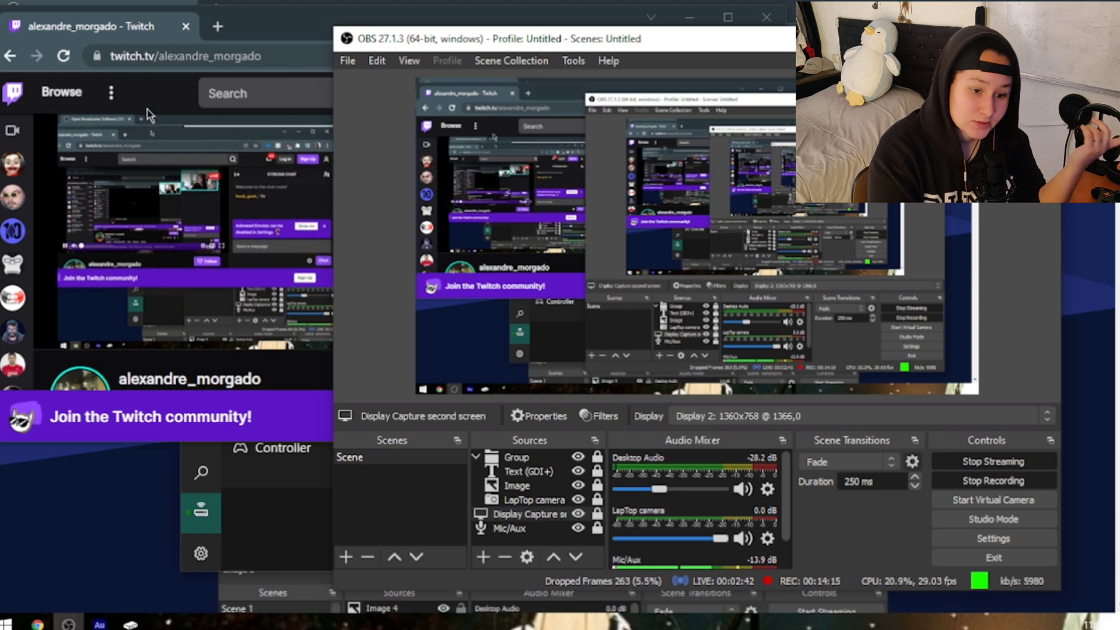
pyautogui.moveTo(243, 47); pyautogui.dragTo(221, 25)
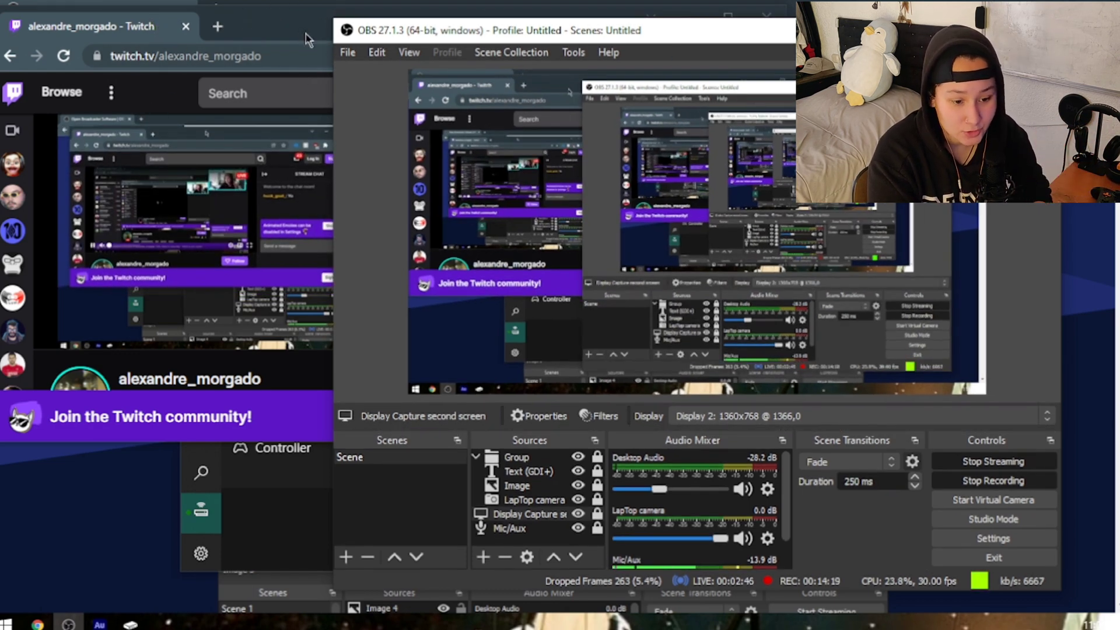
pyautogui.moveTo(324, 29); pyautogui.dragTo(316, 152)
pyautogui.click(610, 25)
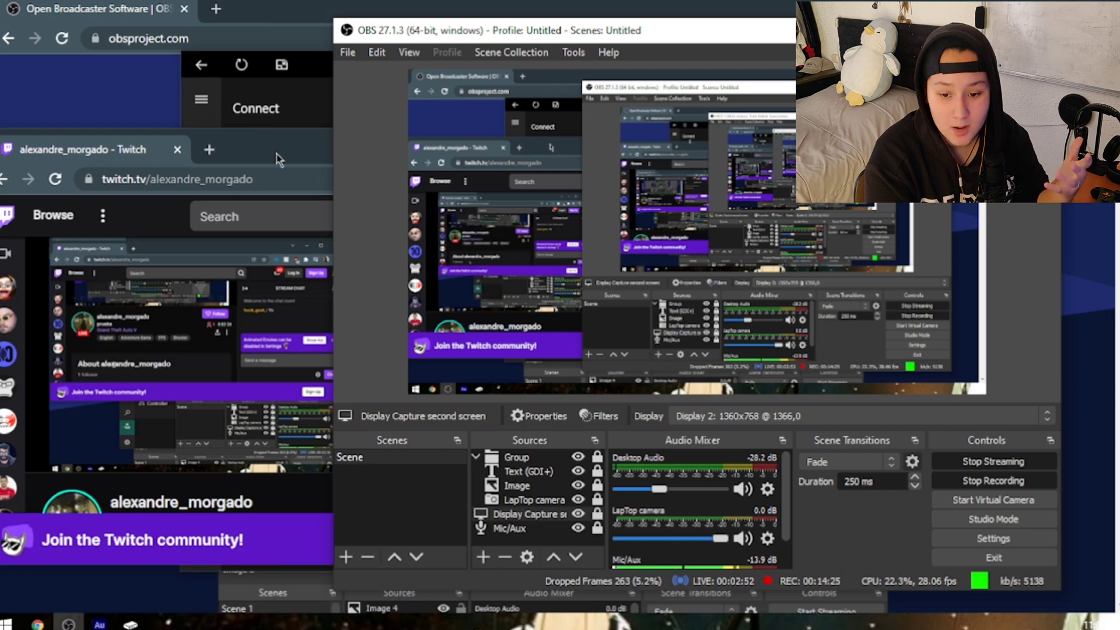
pyautogui.moveTo(277, 153); pyautogui.dragTo(274, 35)
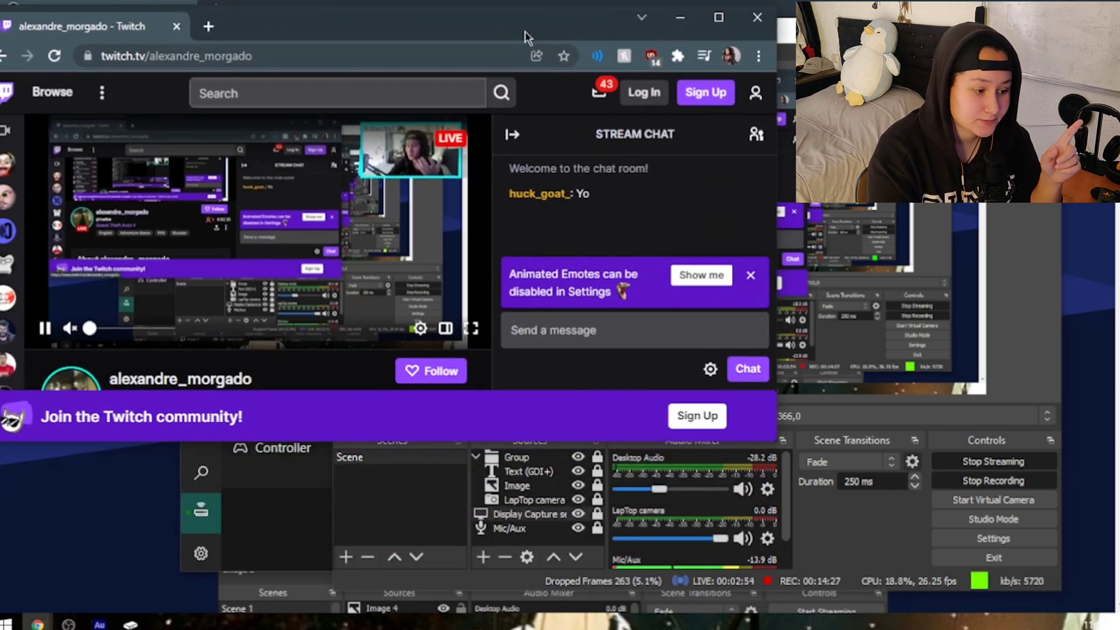
pyautogui.moveTo(907, 185); pyautogui.dragTo(18, 117)
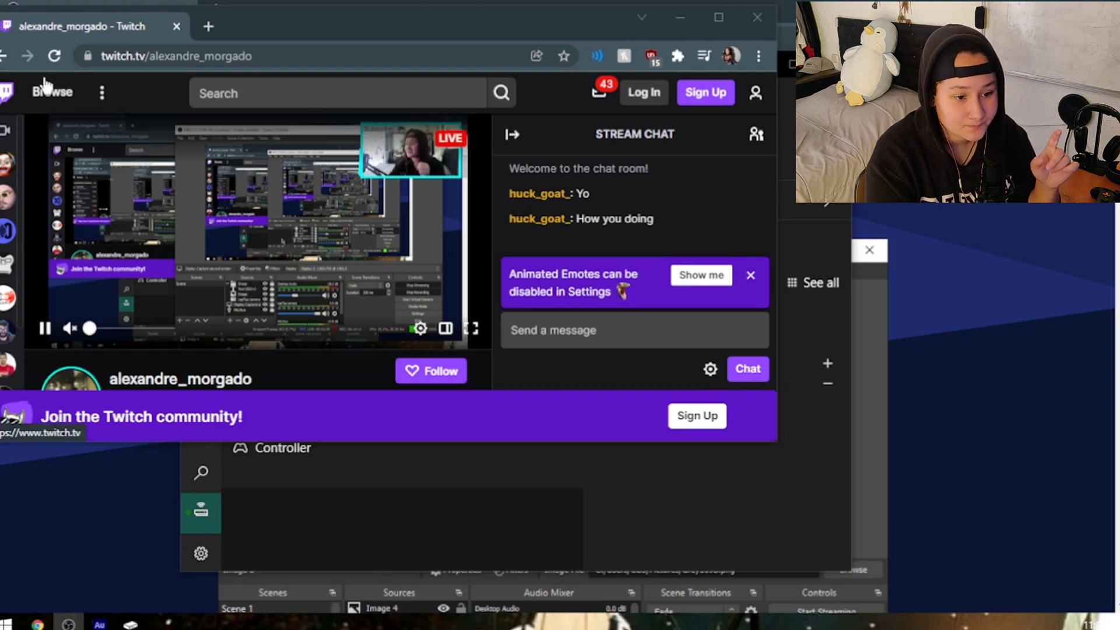
pyautogui.moveTo(412, 33); pyautogui.dragTo(574, 69)
pyautogui.moveTo(244, 56); pyautogui.dragTo(200, 10)
# Close the obsproject.com tab and place Xbox Console Companion in front of the Twitch page.
pyautogui.hotkey('ctrl', 'w')
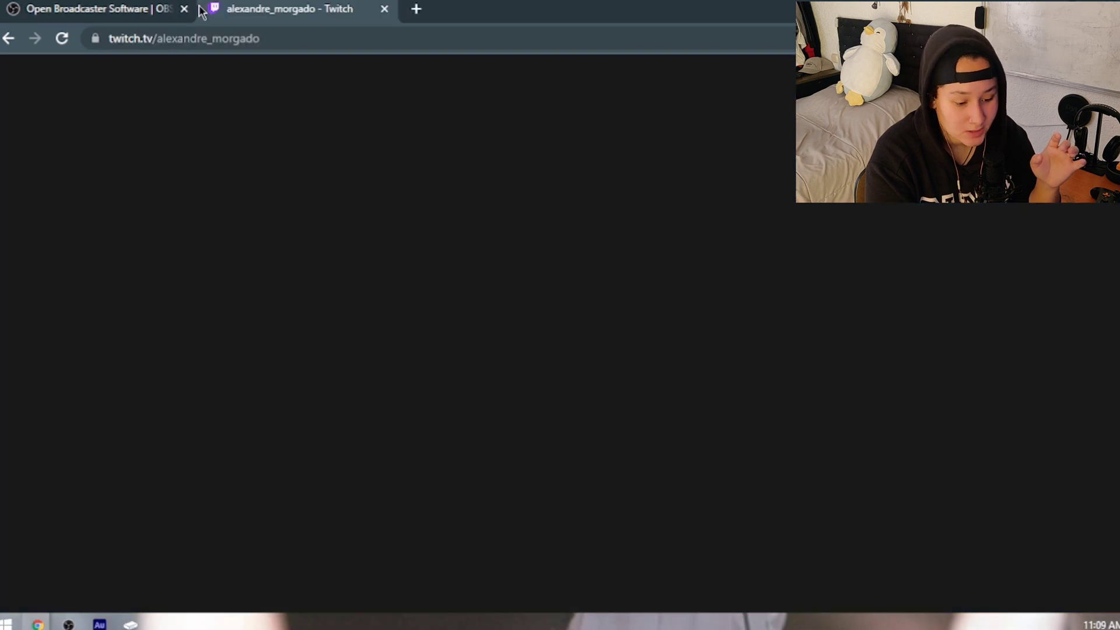
pyautogui.click(184, 9)
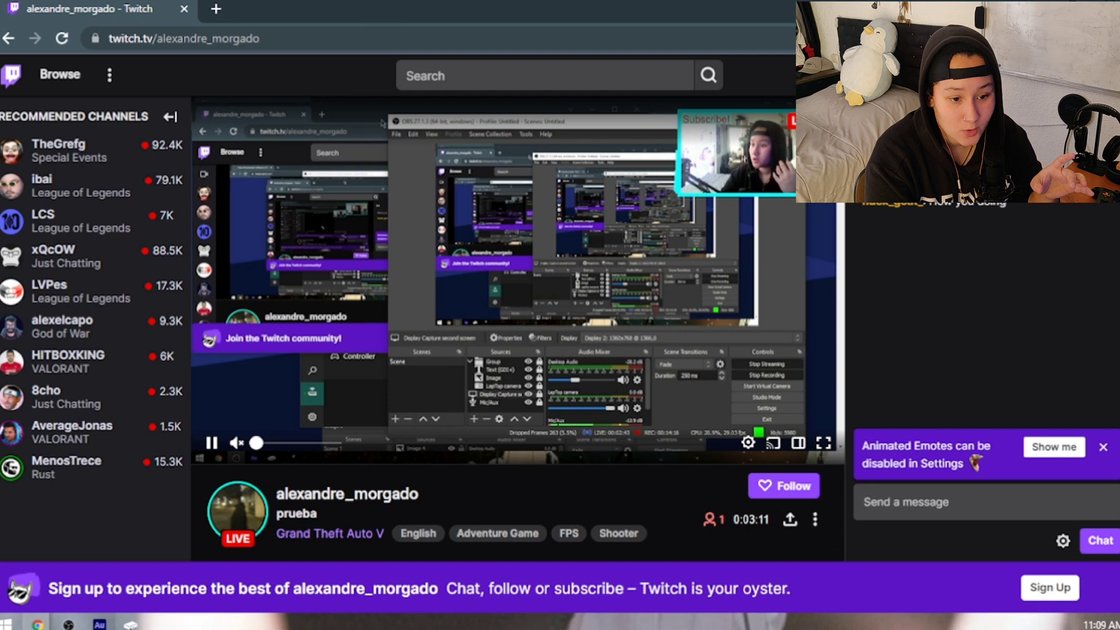
pyautogui.click(130, 623)
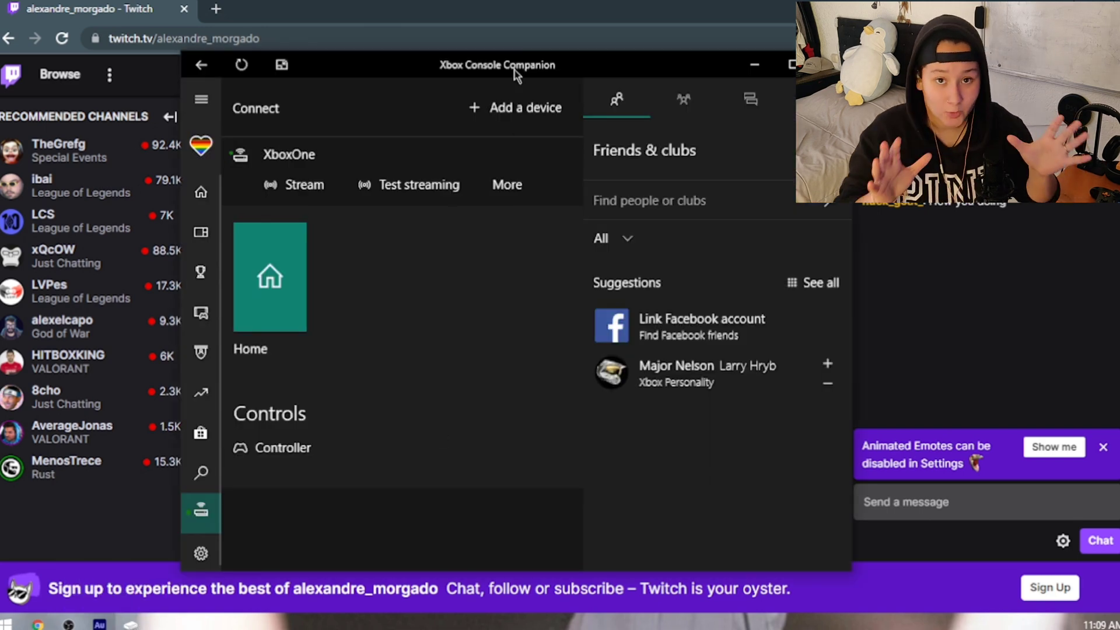
pyautogui.moveTo(514, 75); pyautogui.dragTo(527, 45)
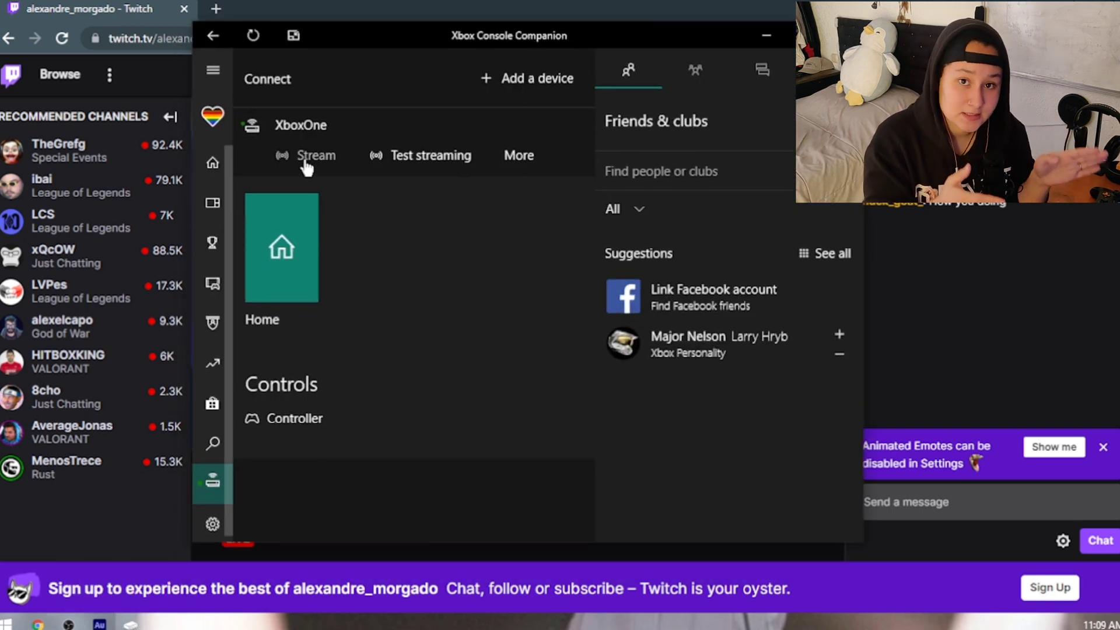